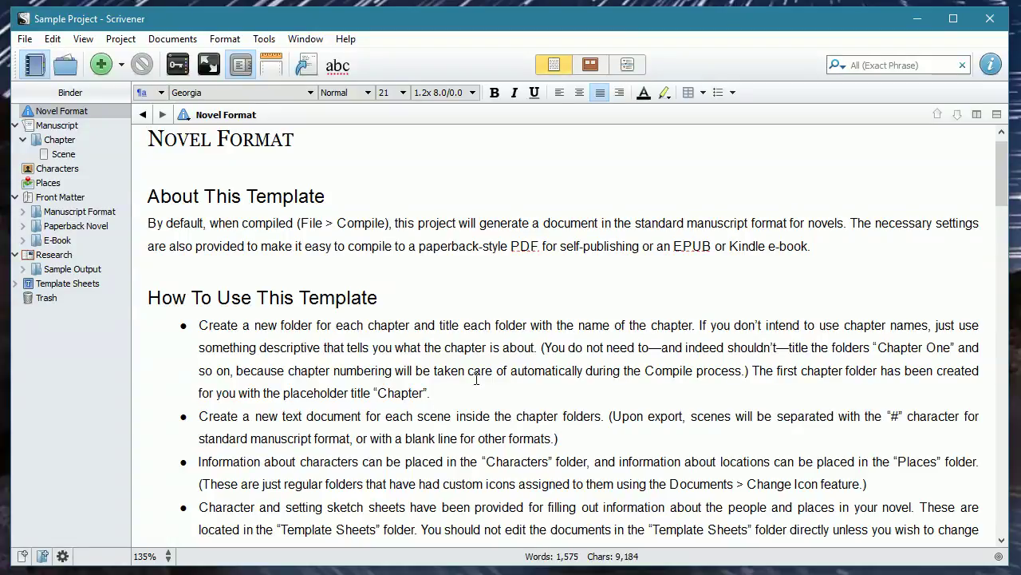
Show the Research folder's corkboard, with its single Sample Output card.
{"action": "left_click", "coordinate": [56, 259]}
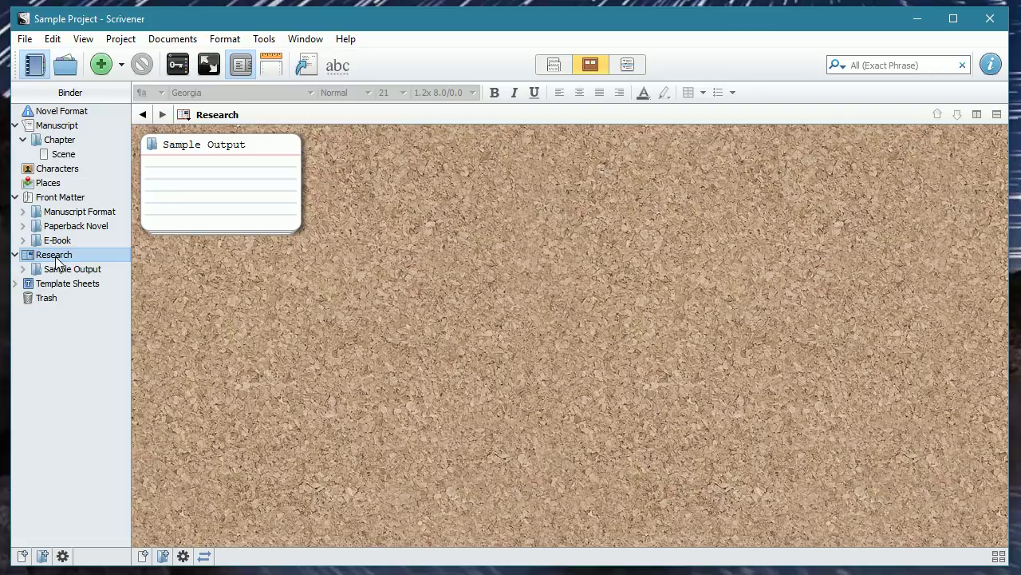
Bring up the context menu for the Research folder in the Binder.
{"action": "right_click", "coordinate": [56, 258]}
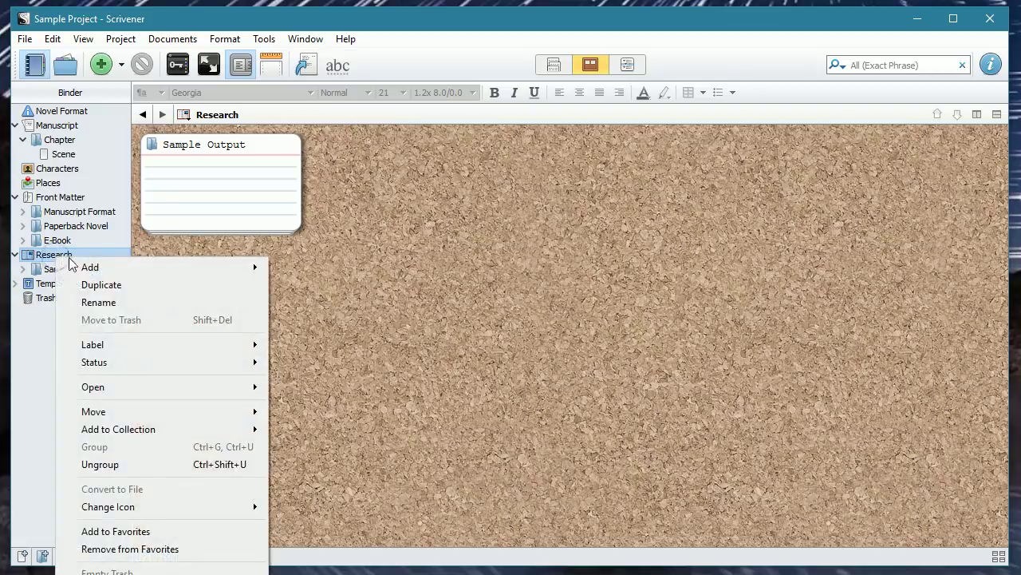
Choose Add > Web Page to open the Import Web Page dialog for Research.
{"action": "mouse_move", "coordinate": [98, 271]}
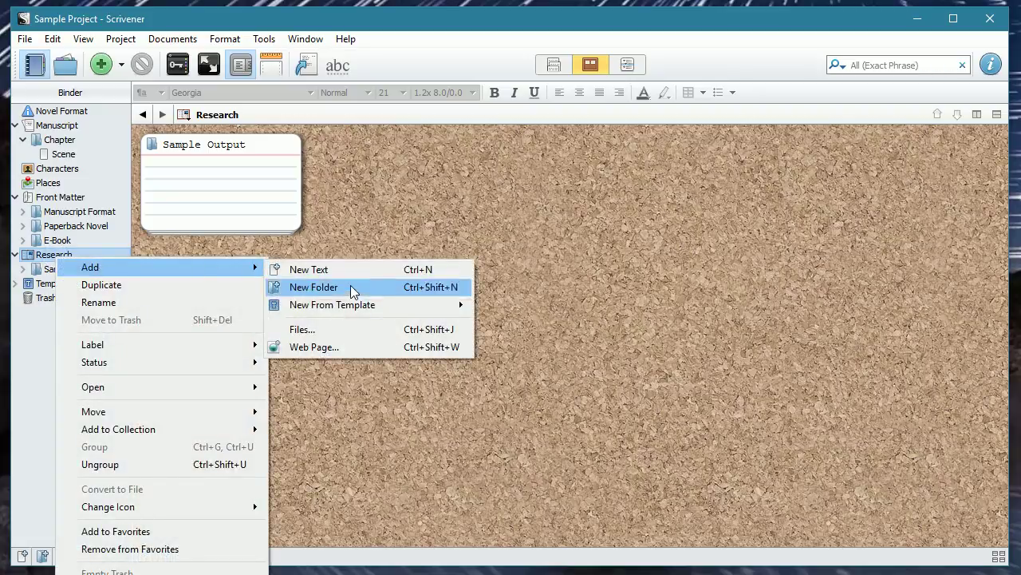
{"action": "left_click", "coordinate": [313, 348]}
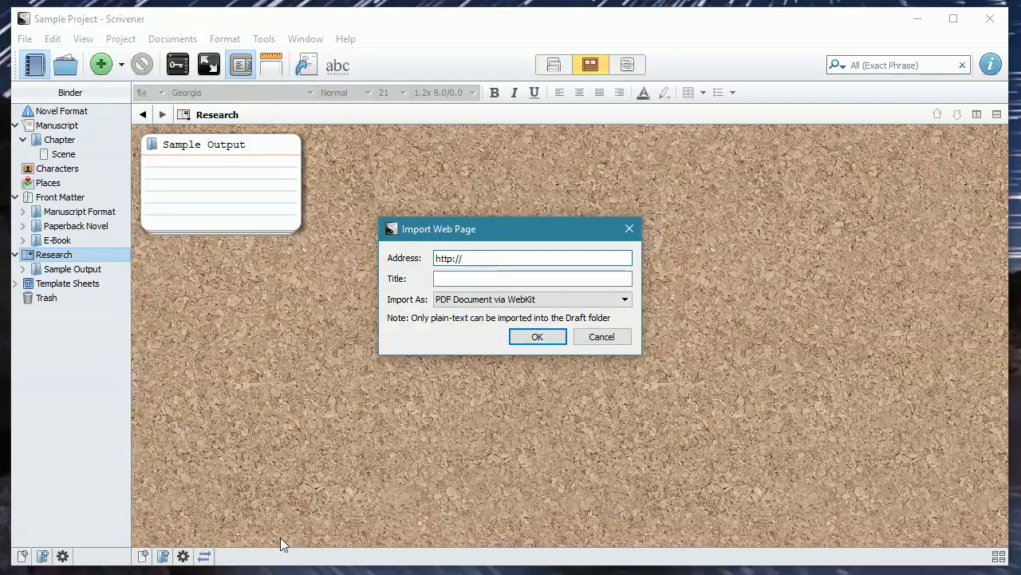
Copy The Works of Jules Verne page address from Chrome and return to Scrivener.
{"action": "key", "text": "alt+Tab"}
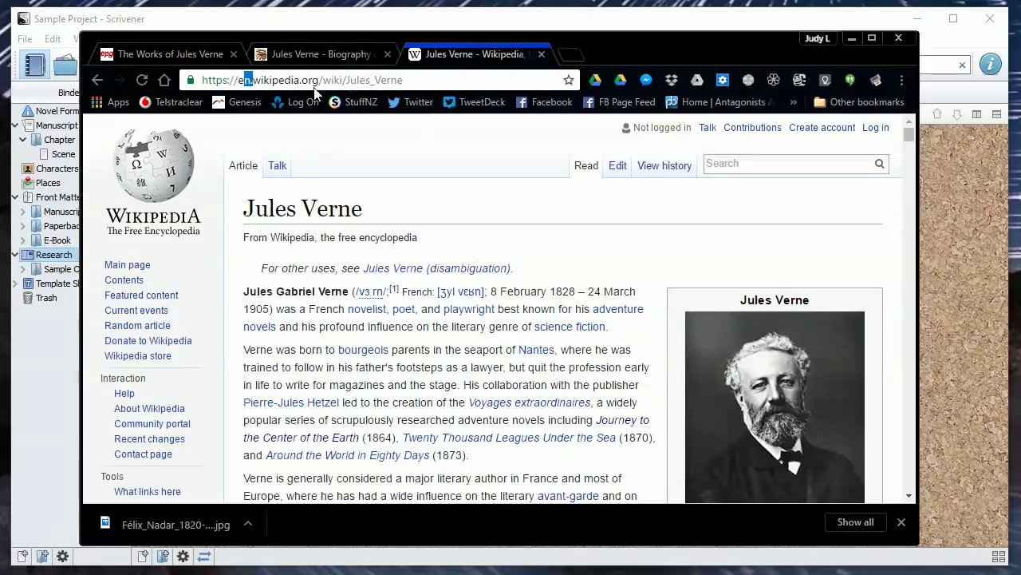
{"action": "left_click", "coordinate": [315, 50]}
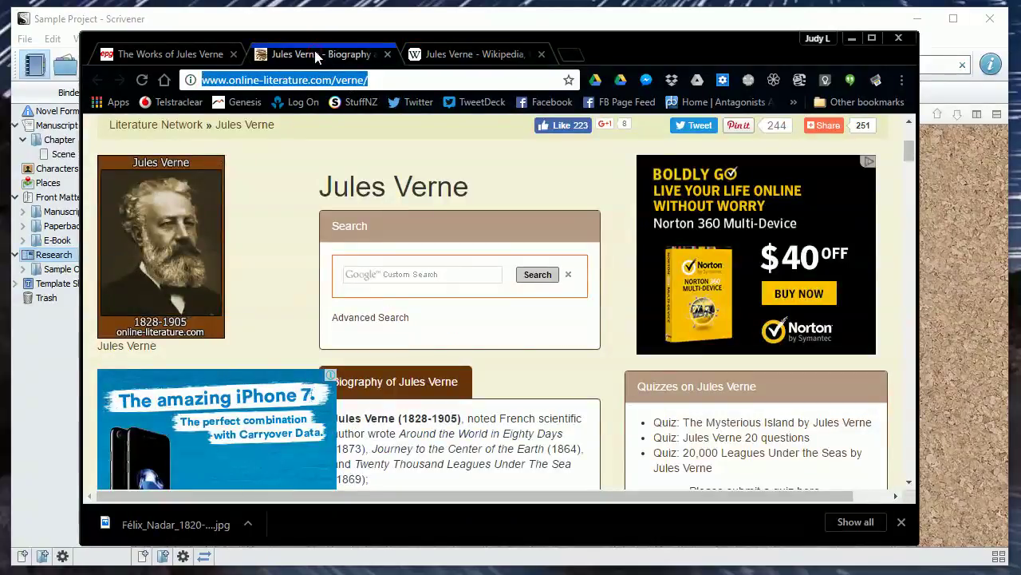
{"action": "left_click", "coordinate": [170, 53]}
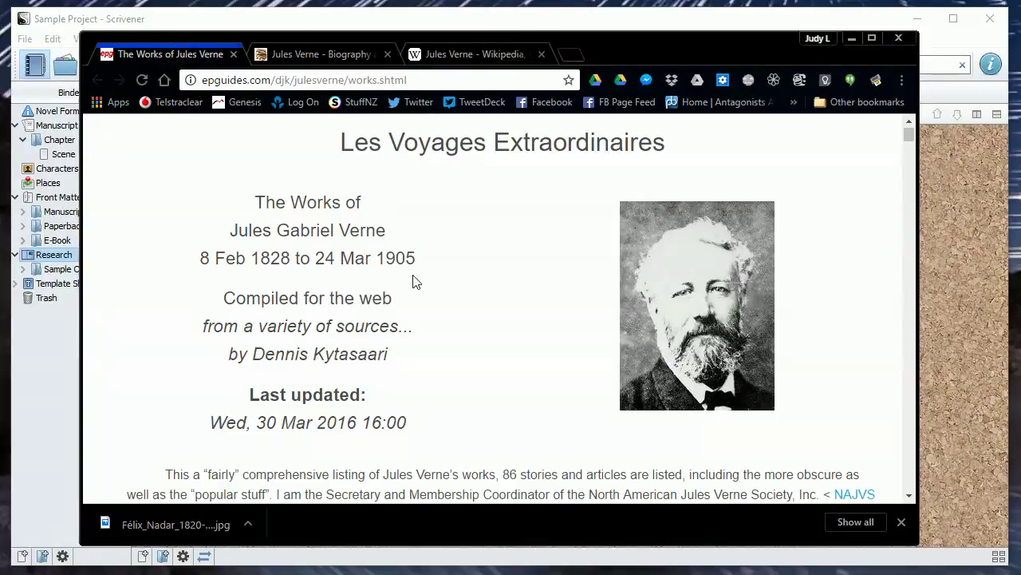
{"action": "left_click", "coordinate": [419, 78]}
{"action": "key", "text": "ctrl+c"}
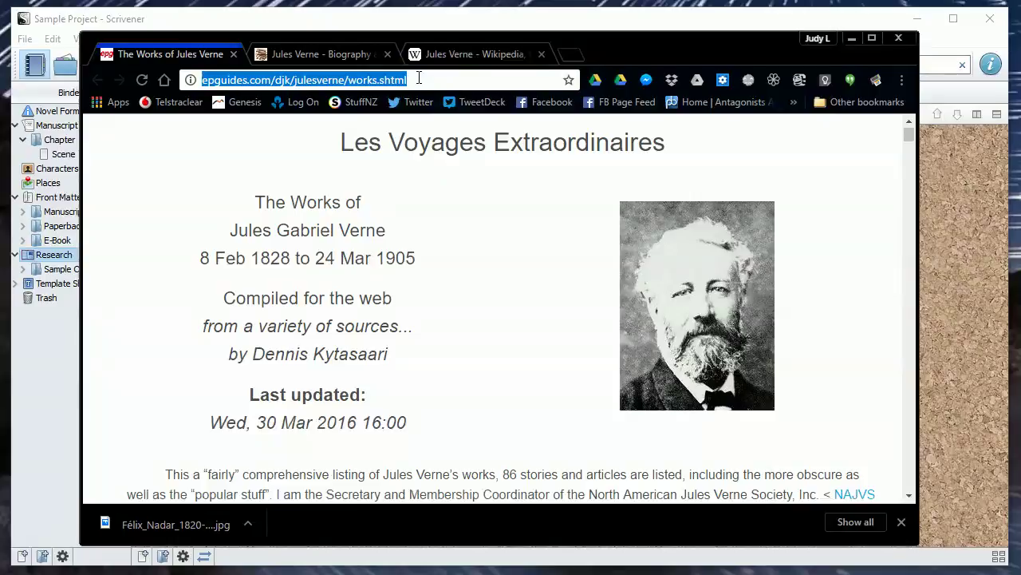
{"action": "left_click", "coordinate": [323, 24]}
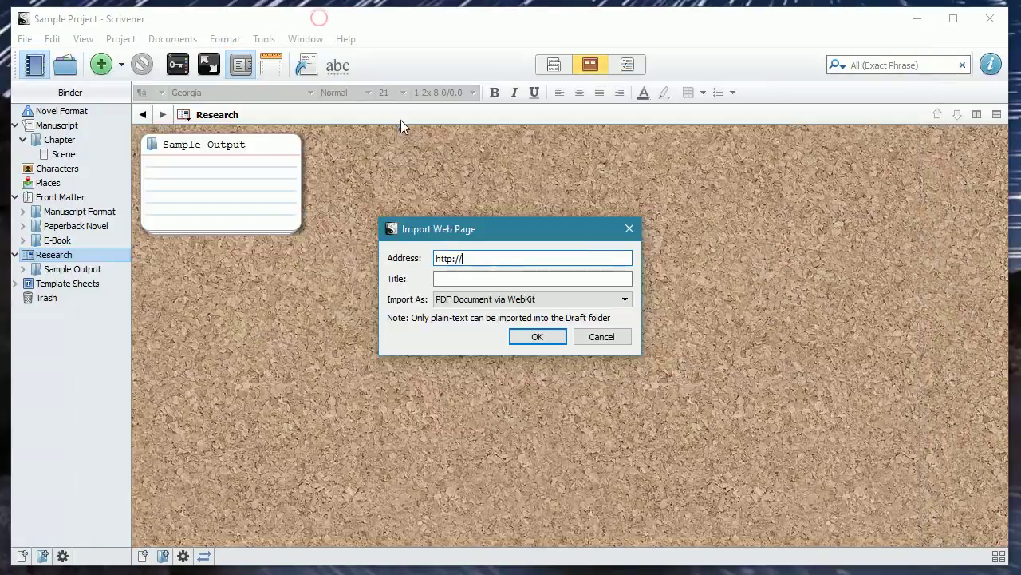
{"action": "left_click_drag", "start_coordinate": [471, 257], "coordinate": [427, 257]}
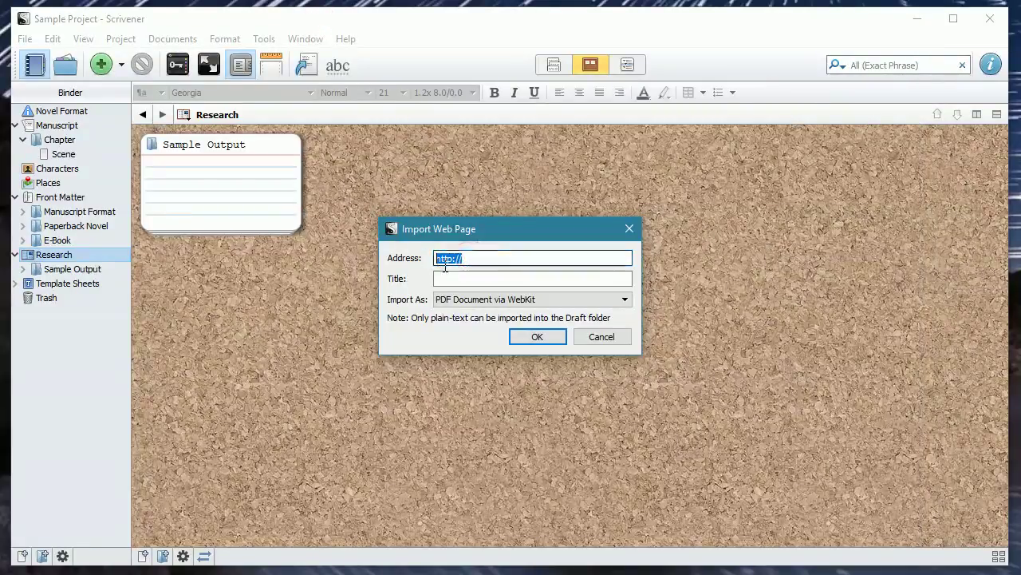
{"action": "key", "text": "ctrl+v"}
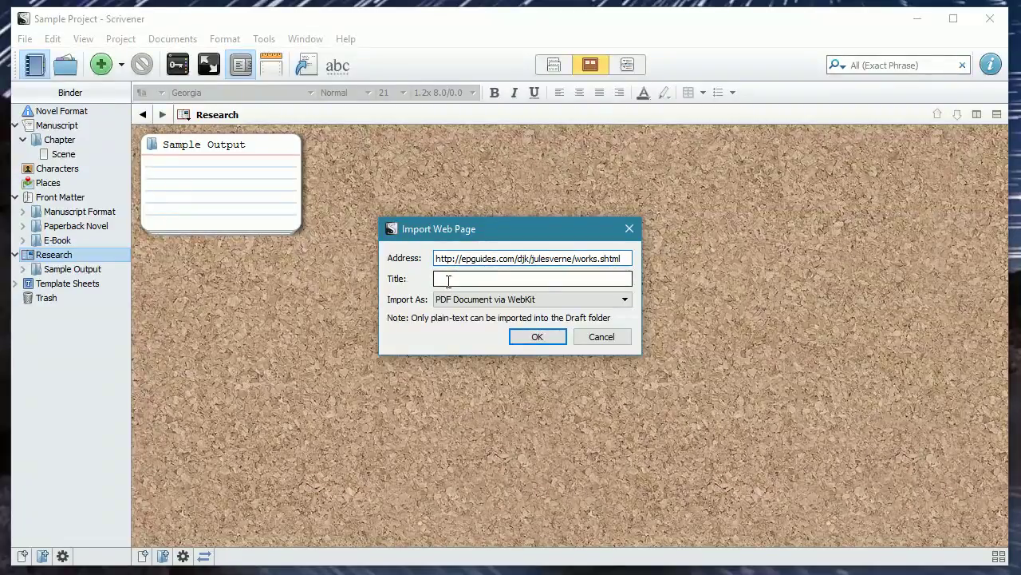
{"action": "left_click", "coordinate": [532, 339]}
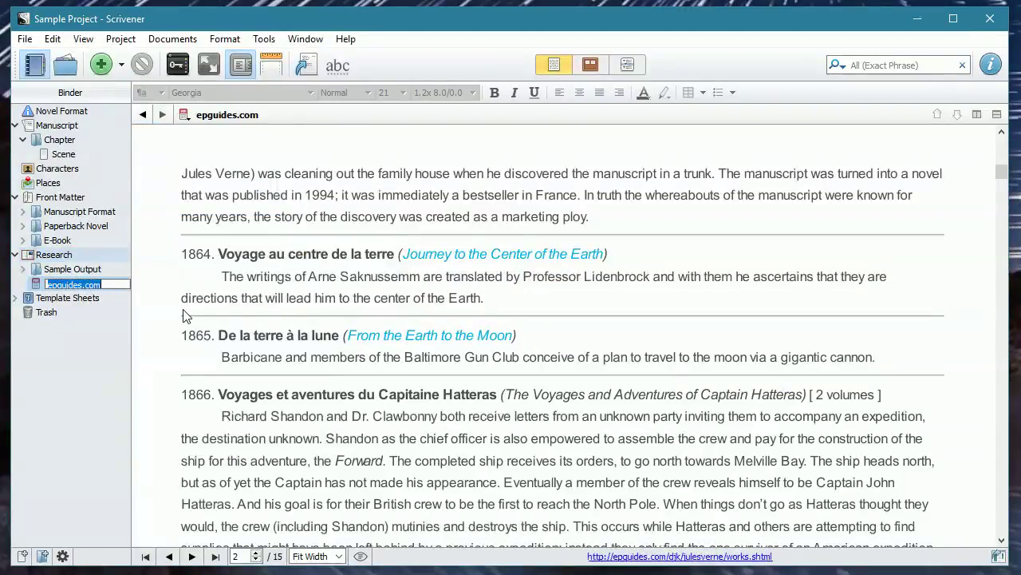
Keep the name epguides.com and set the page zoom to Fit Height, then Fit Width.
{"action": "left_click", "coordinate": [339, 556]}
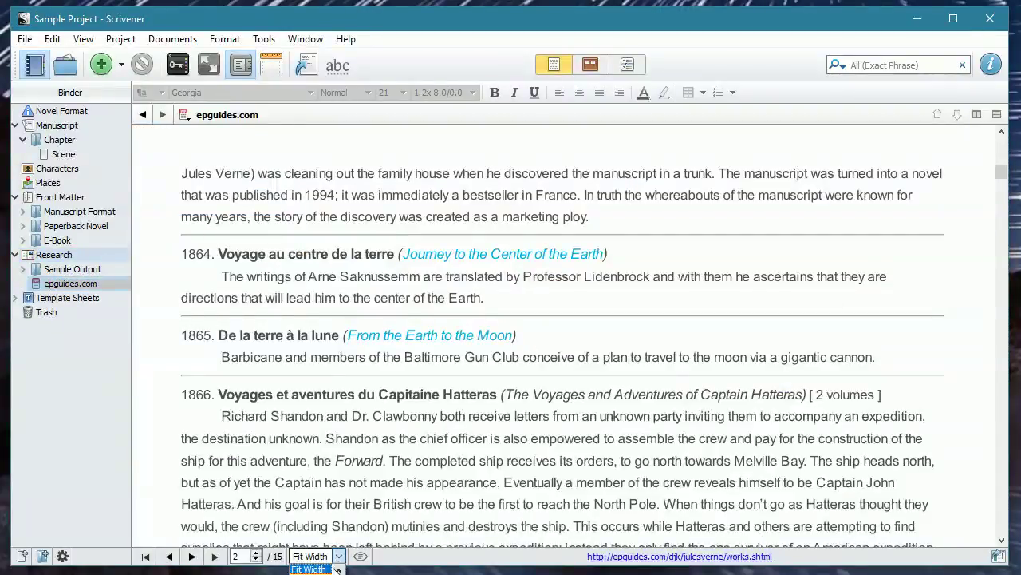
{"action": "left_click", "coordinate": [311, 571]}
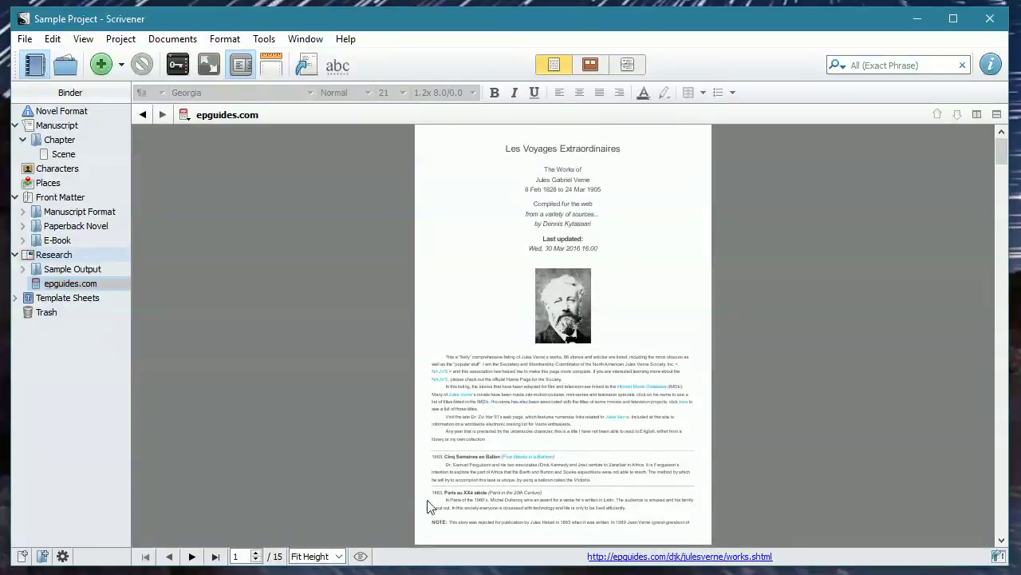
{"action": "left_click", "coordinate": [340, 556]}
{"action": "left_click", "coordinate": [320, 569]}
Scroll through the imported page, then open its original address in Chrome.
{"action": "scroll", "coordinate": [725, 367], "scroll_direction": "down", "scroll_amount": 5}
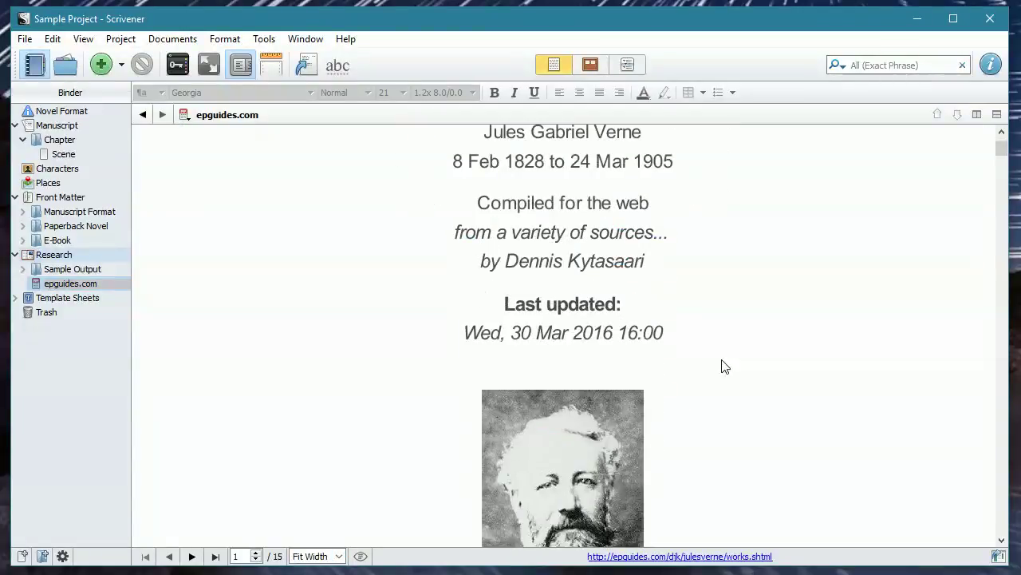
{"action": "scroll", "coordinate": [725, 366], "scroll_direction": "down", "scroll_amount": 5}
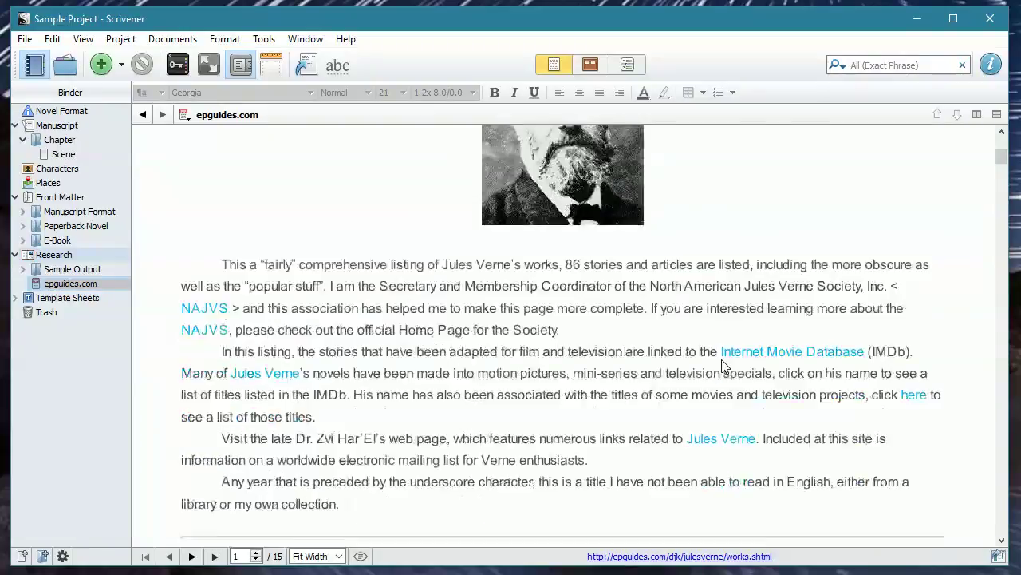
{"action": "scroll", "coordinate": [723, 365], "scroll_direction": "down", "scroll_amount": 5}
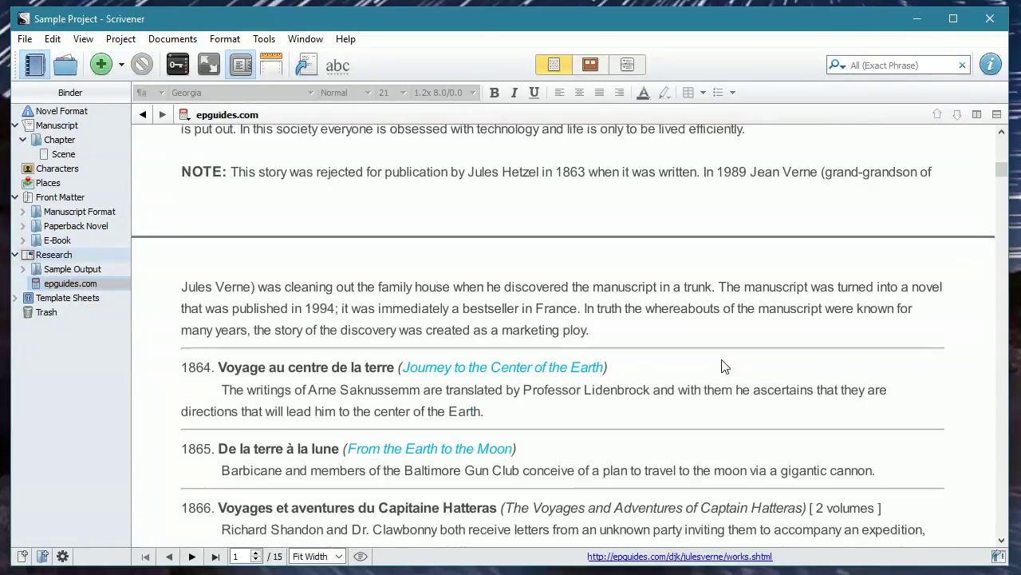
{"action": "scroll", "coordinate": [725, 366], "scroll_direction": "up", "scroll_amount": 10}
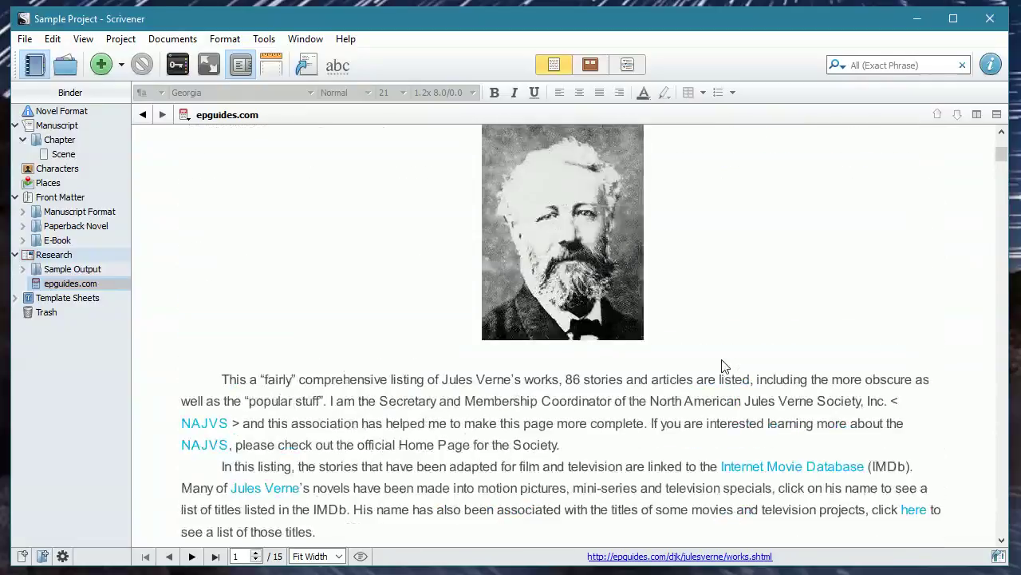
{"action": "scroll", "coordinate": [725, 366], "scroll_direction": "up", "scroll_amount": 5}
{"action": "scroll", "coordinate": [725, 366], "scroll_direction": "up", "scroll_amount": 1}
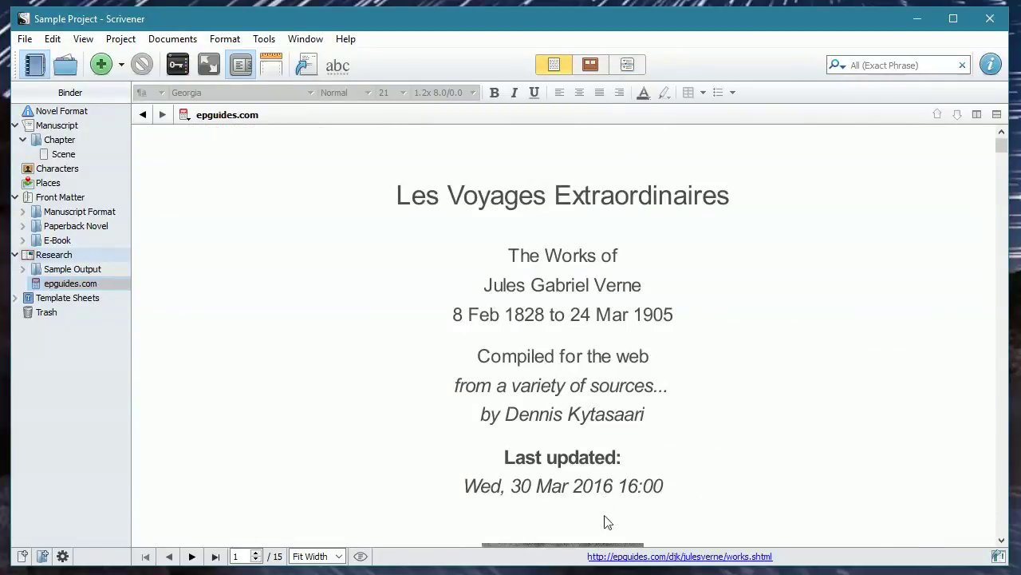
{"action": "left_click", "coordinate": [633, 556]}
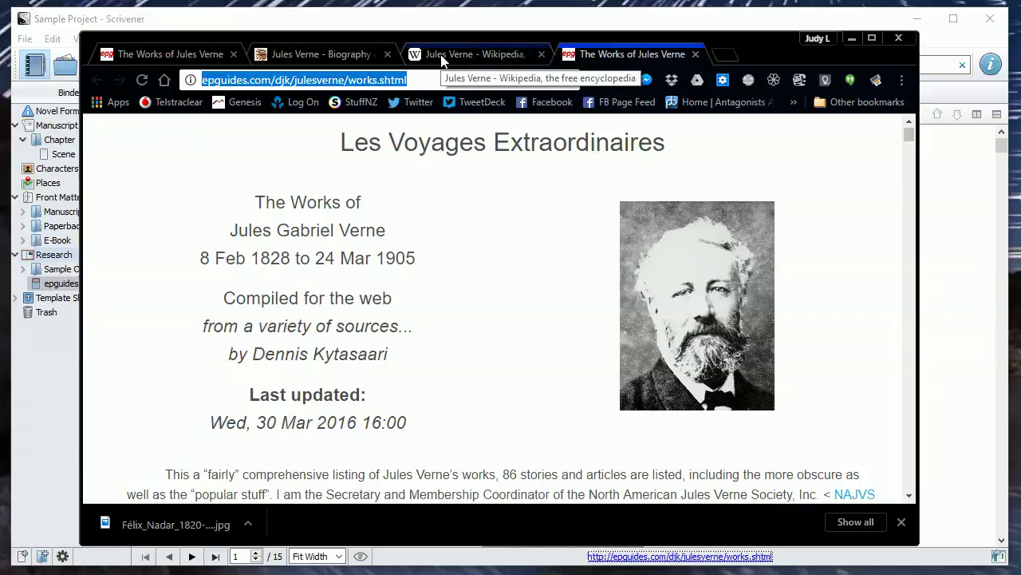
Copy the Jules Verne Wikipedia article address in Chrome and switch back to Scrivener.
{"action": "left_click", "coordinate": [442, 60]}
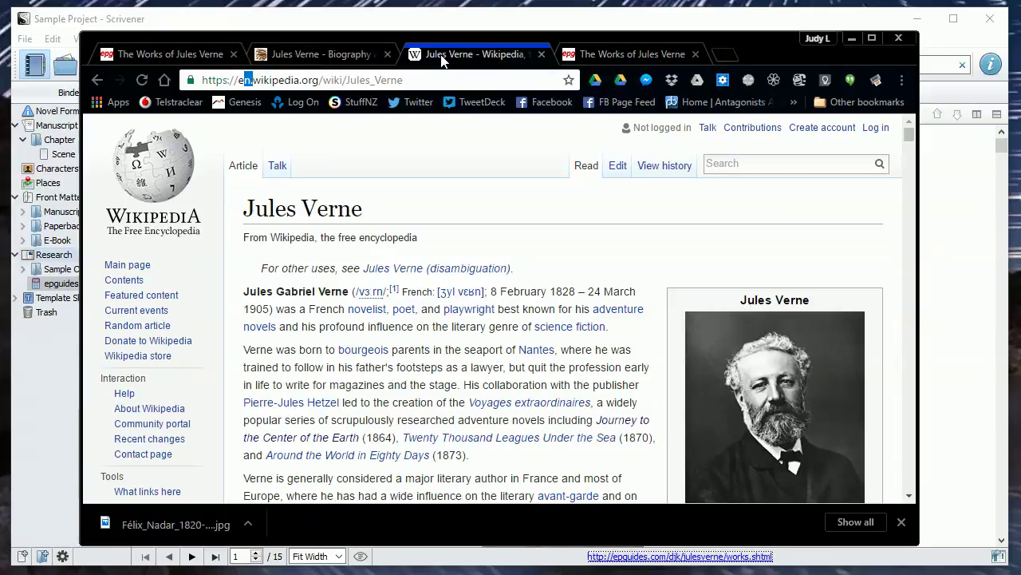
{"action": "left_click", "coordinate": [395, 80]}
{"action": "key", "text": "ctrl+c"}
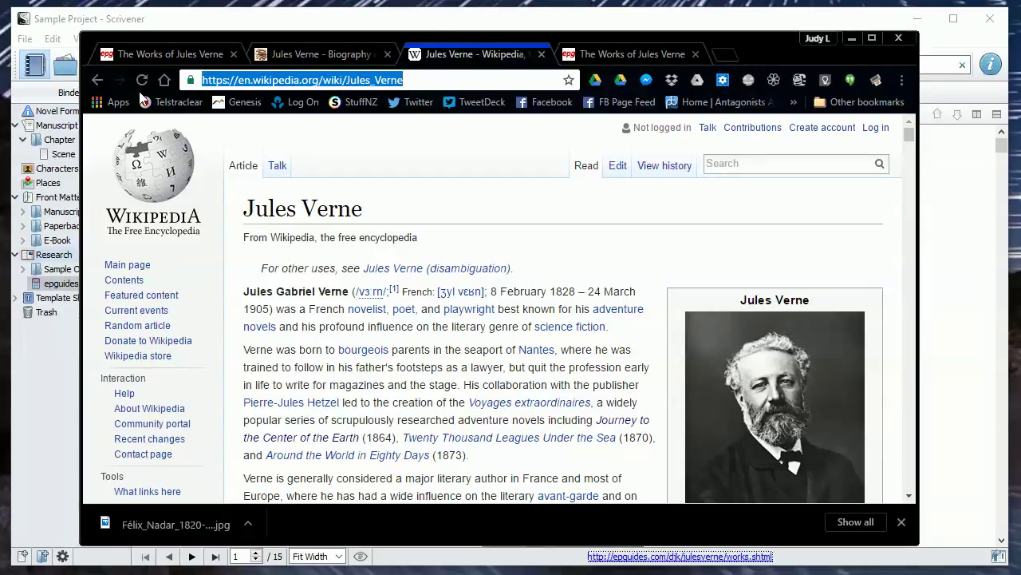
{"action": "key", "text": "alt+Tab"}
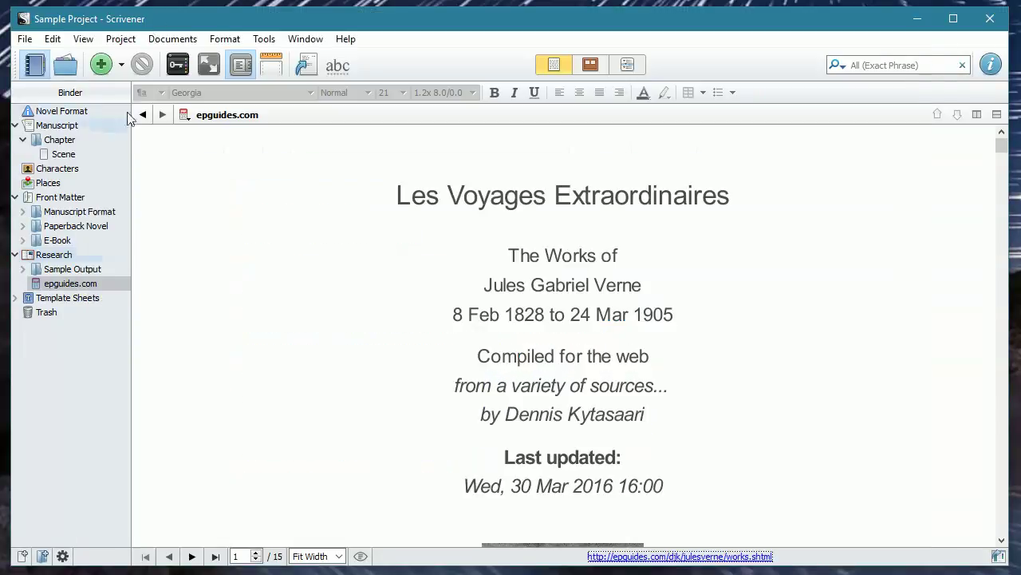
Add the copied Jules Verne Wikipedia URL to Research, imported as Webpage Complete (MHT).
{"action": "left_click", "coordinate": [52, 255]}
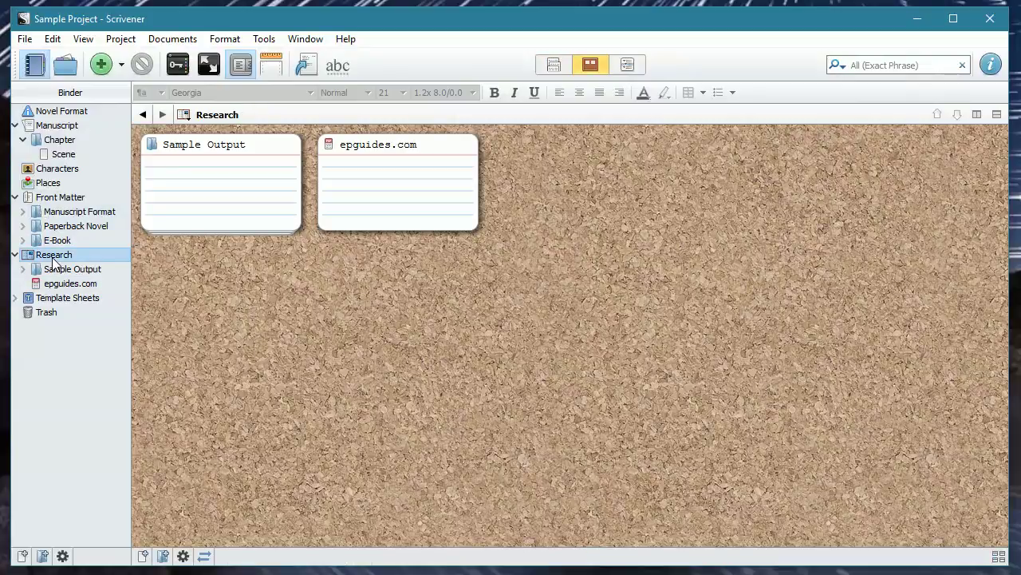
{"action": "right_click", "coordinate": [53, 260]}
{"action": "mouse_move", "coordinate": [109, 273]}
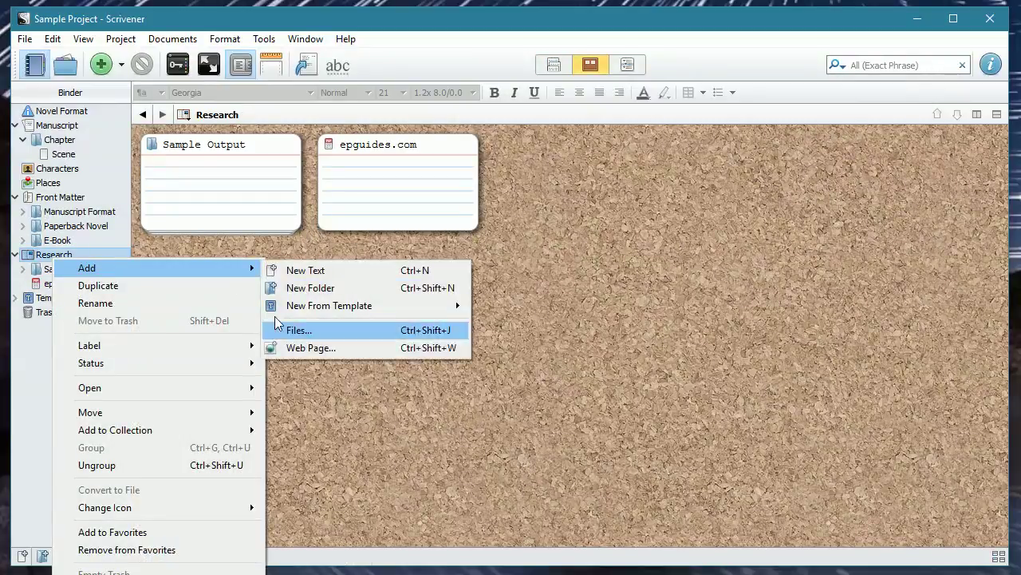
{"action": "left_click", "coordinate": [303, 348]}
{"action": "key", "text": "ctrl+a"}
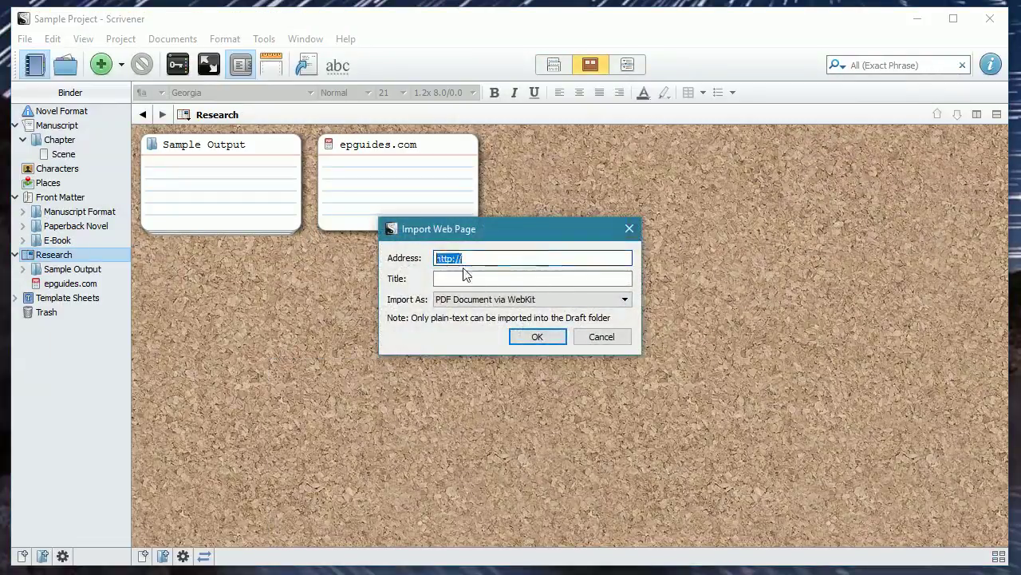
{"action": "key", "text": "ctrl+v"}
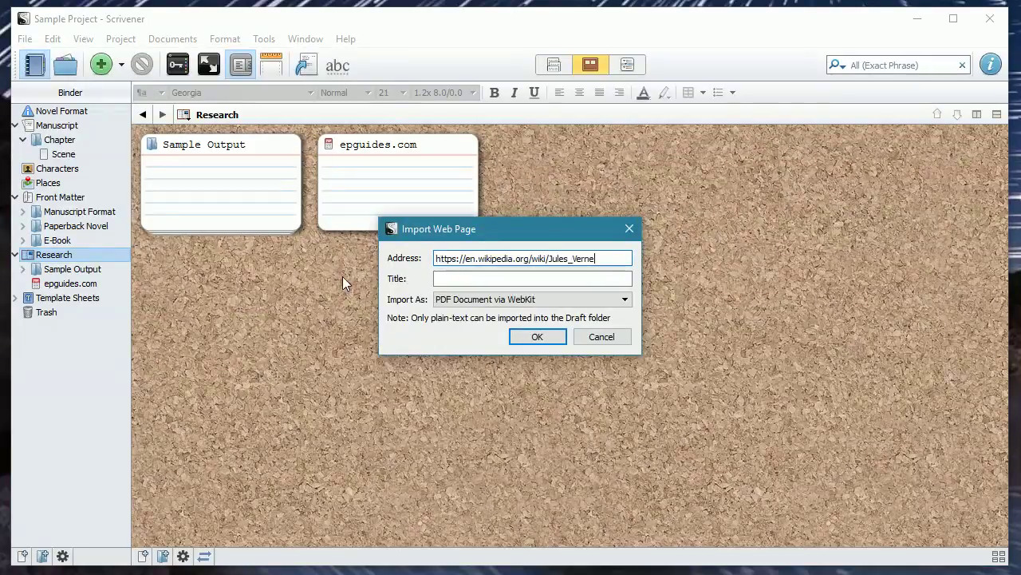
{"action": "left_click", "coordinate": [499, 301]}
{"action": "left_click", "coordinate": [499, 303]}
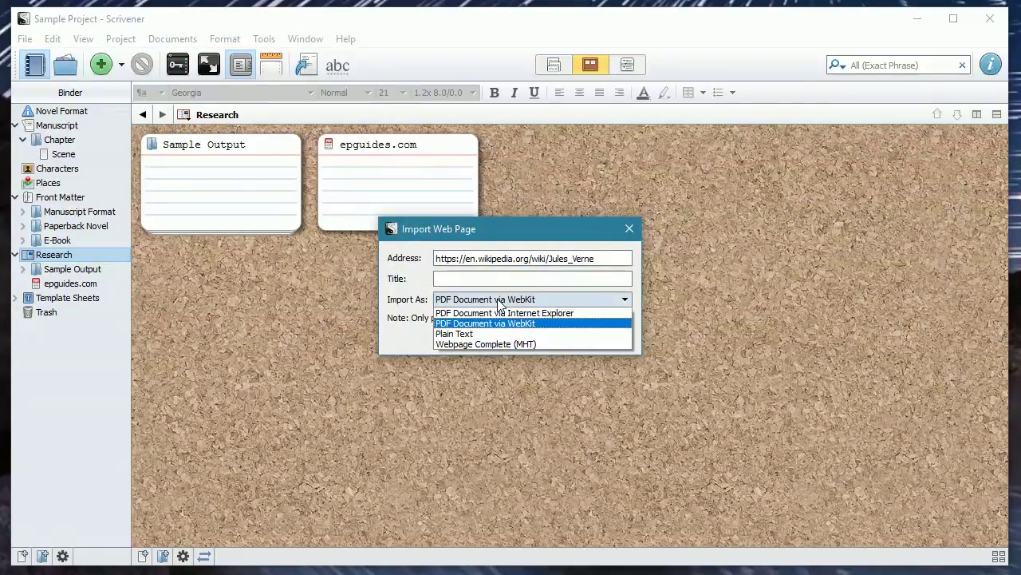
{"action": "left_click", "coordinate": [484, 344]}
{"action": "left_click", "coordinate": [539, 336]}
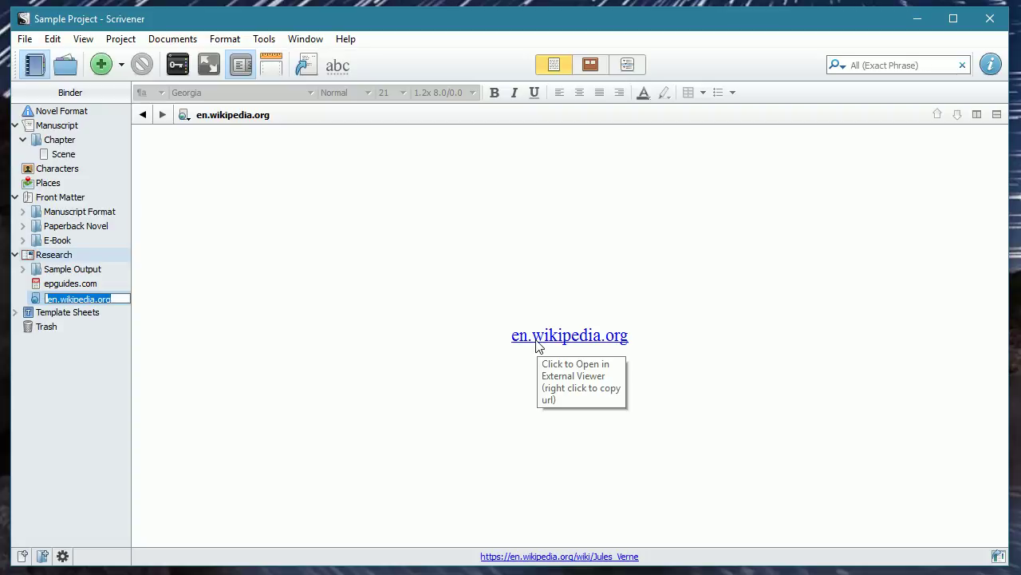
Keep the name en.wikipedia.org and return to the Research corkboard in Scrivener.
{"action": "left_click", "coordinate": [527, 558]}
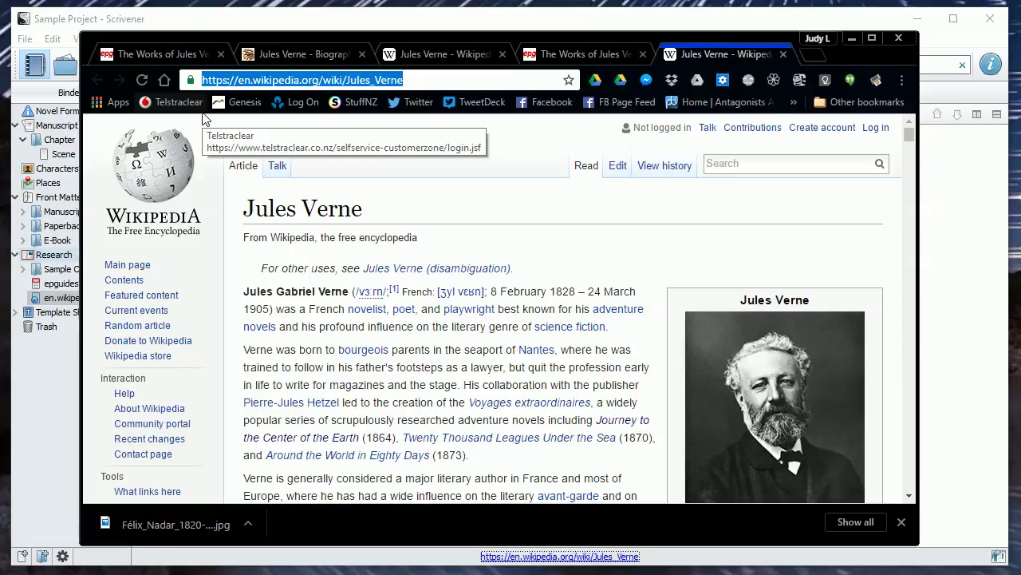
{"action": "left_click", "coordinate": [134, 28]}
{"action": "left_click", "coordinate": [46, 255]}
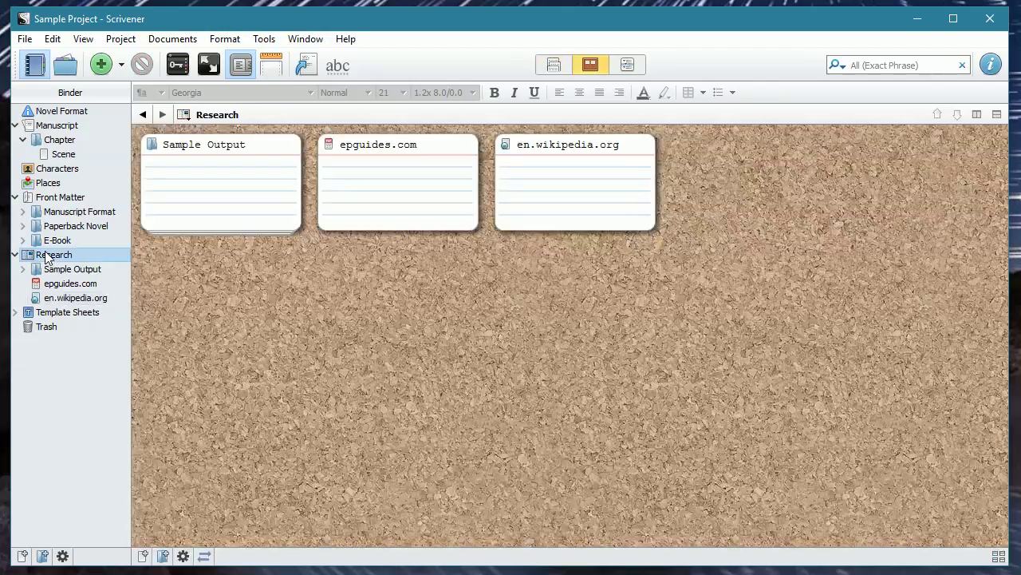
Add cave_curve_light_line_pattern_ray_rock_stone_up_597753.jpg from Pictures For Scrivener Demo to Research.
{"action": "right_click", "coordinate": [45, 257]}
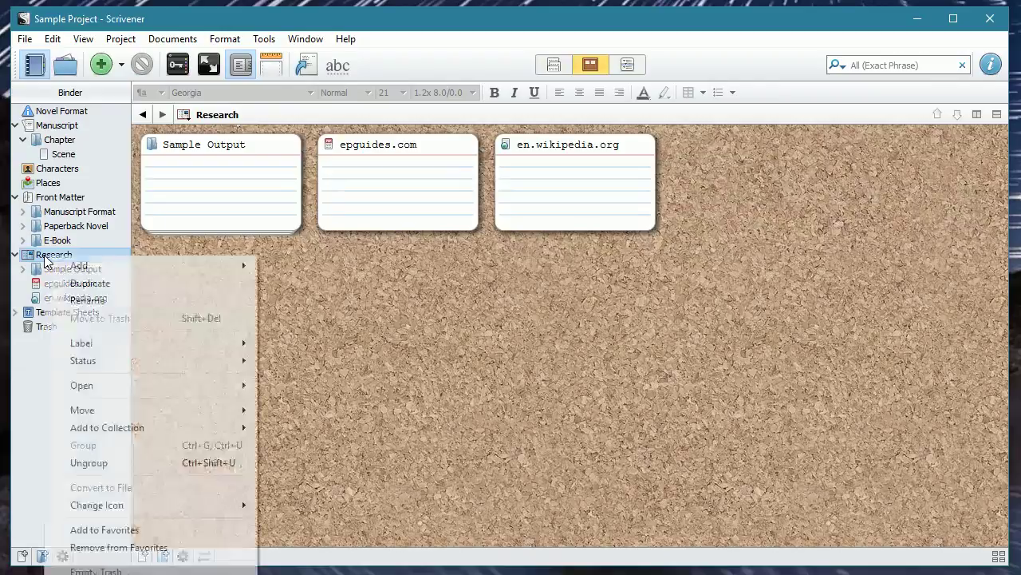
{"action": "mouse_move", "coordinate": [79, 273]}
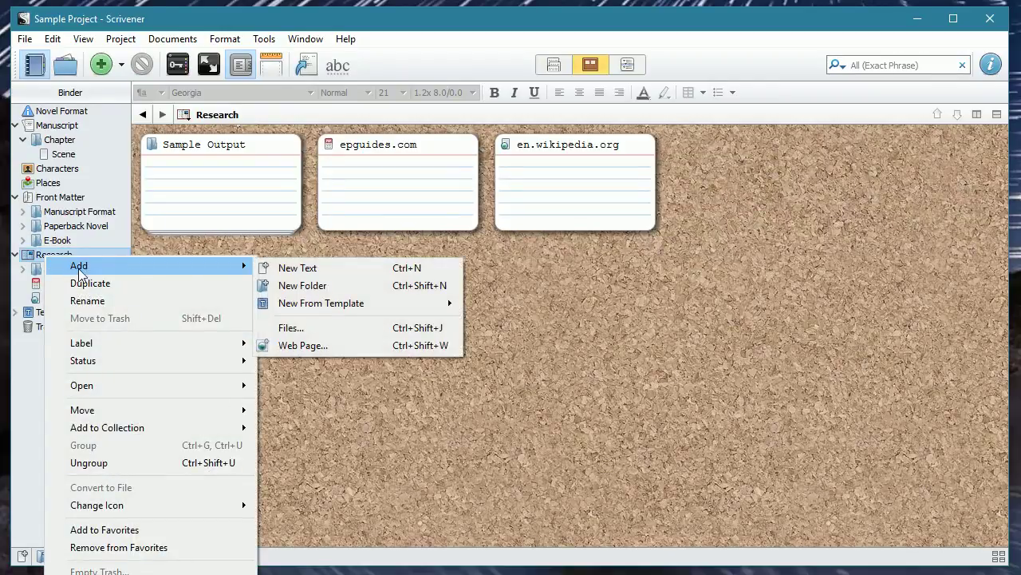
{"action": "left_click", "coordinate": [292, 329]}
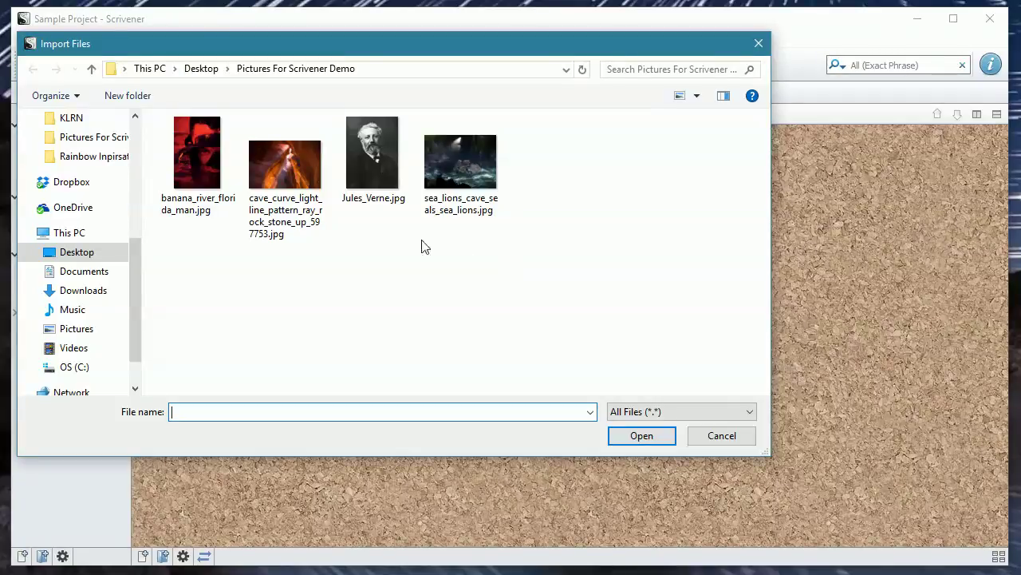
{"action": "left_click", "coordinate": [291, 183]}
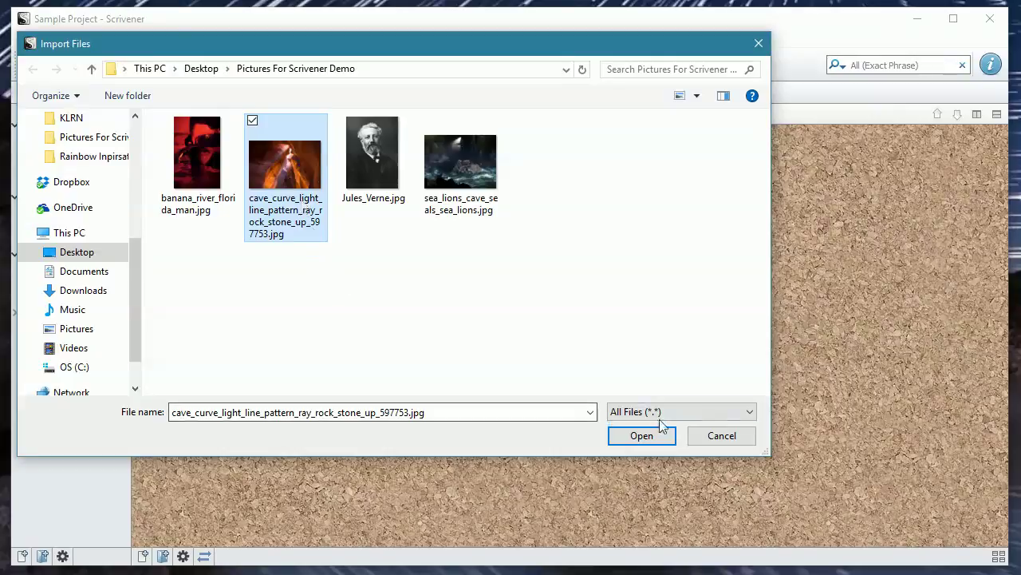
{"action": "left_click", "coordinate": [648, 439]}
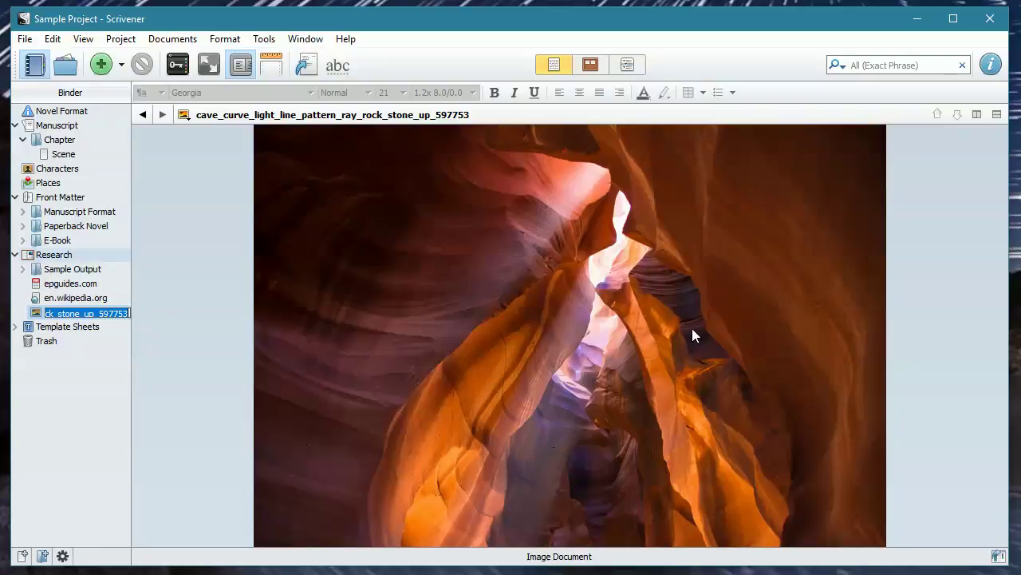
Split the editor vertically and lock the second pane on the cave picture, keeping its name.
{"action": "left_click", "coordinate": [977, 115]}
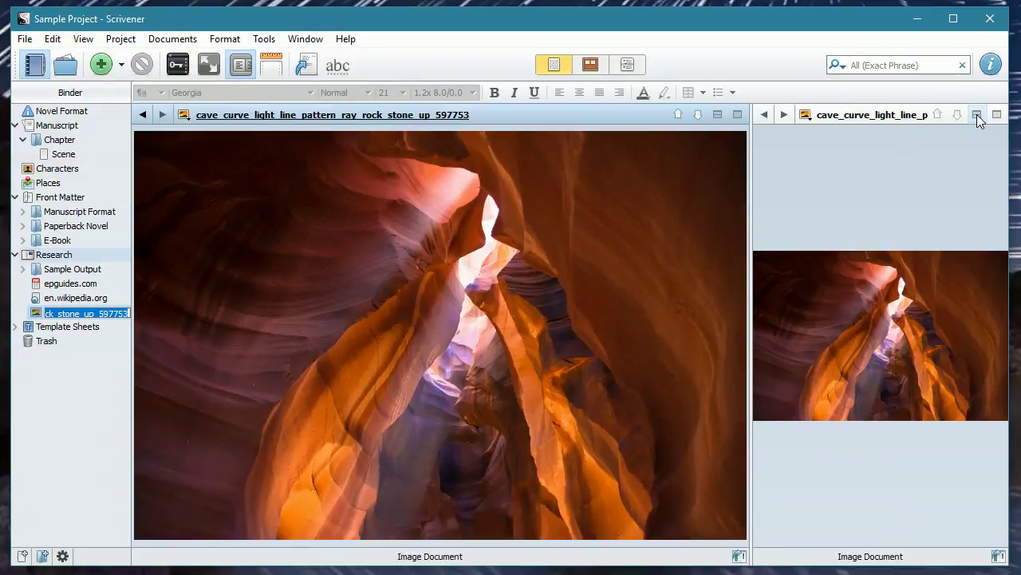
{"action": "left_click", "coordinate": [805, 116]}
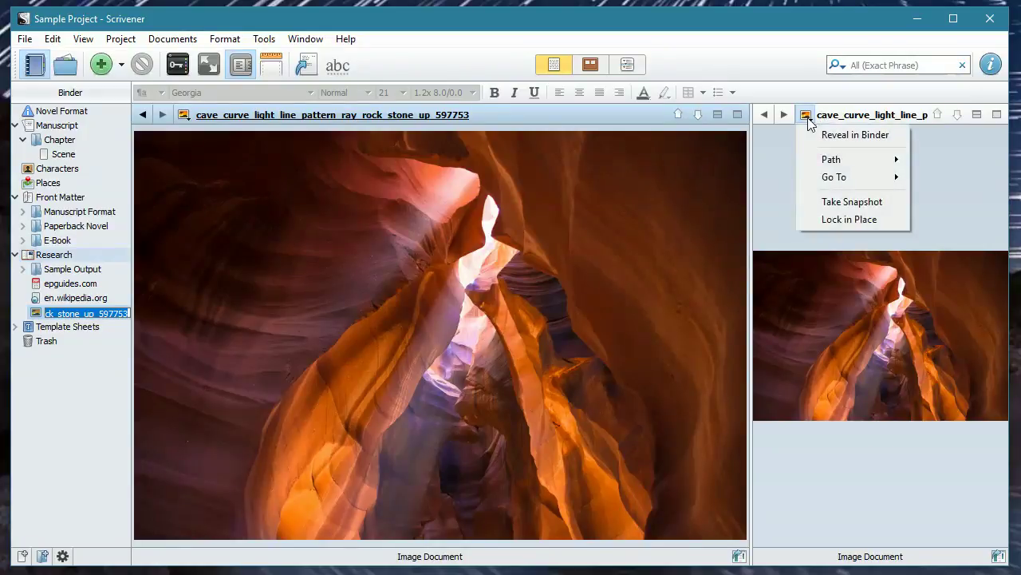
{"action": "left_click", "coordinate": [840, 221]}
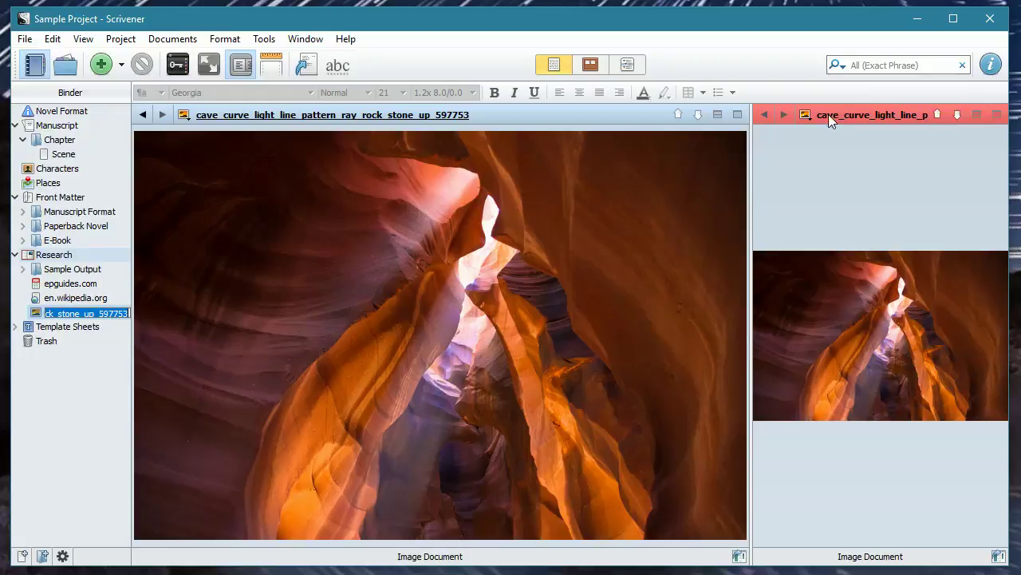
{"action": "left_click", "coordinate": [429, 246]}
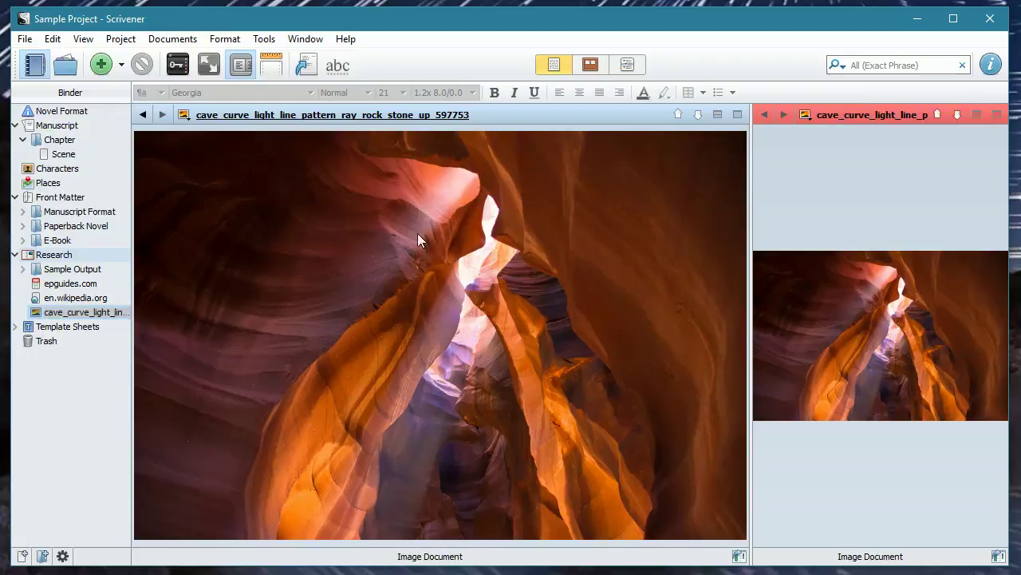
Show the Chapter as editable text and type 'Write my story about the cave.' on its first line.
{"action": "left_click", "coordinate": [64, 140]}
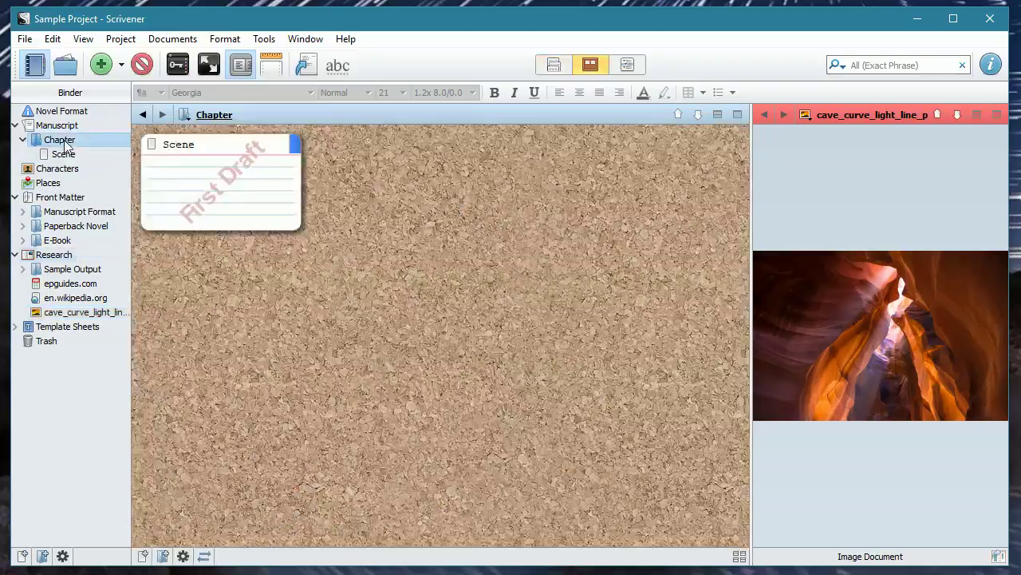
{"action": "left_click", "coordinate": [553, 68]}
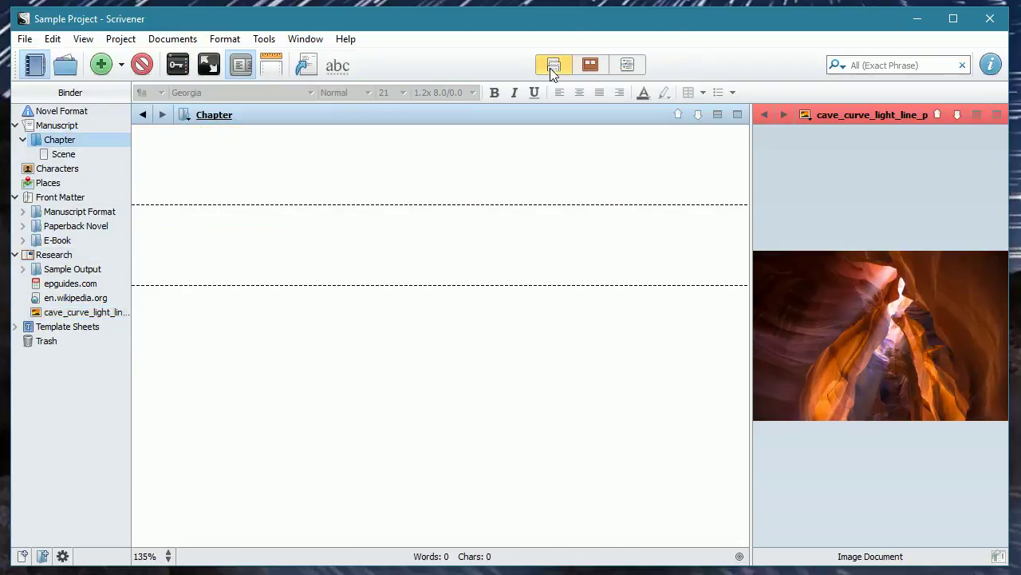
{"action": "left_click", "coordinate": [367, 165]}
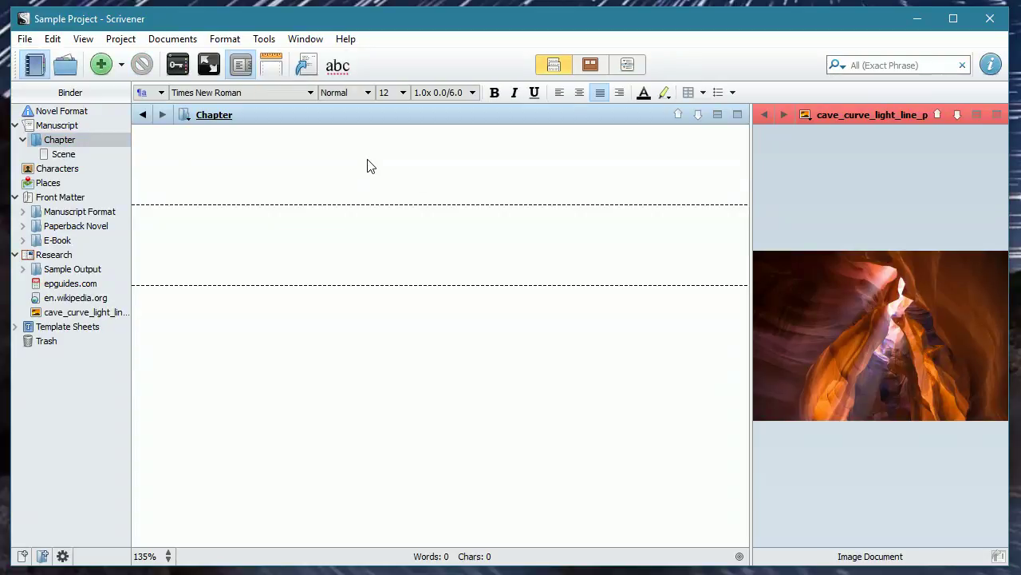
{"action": "type", "text": "Wright"}
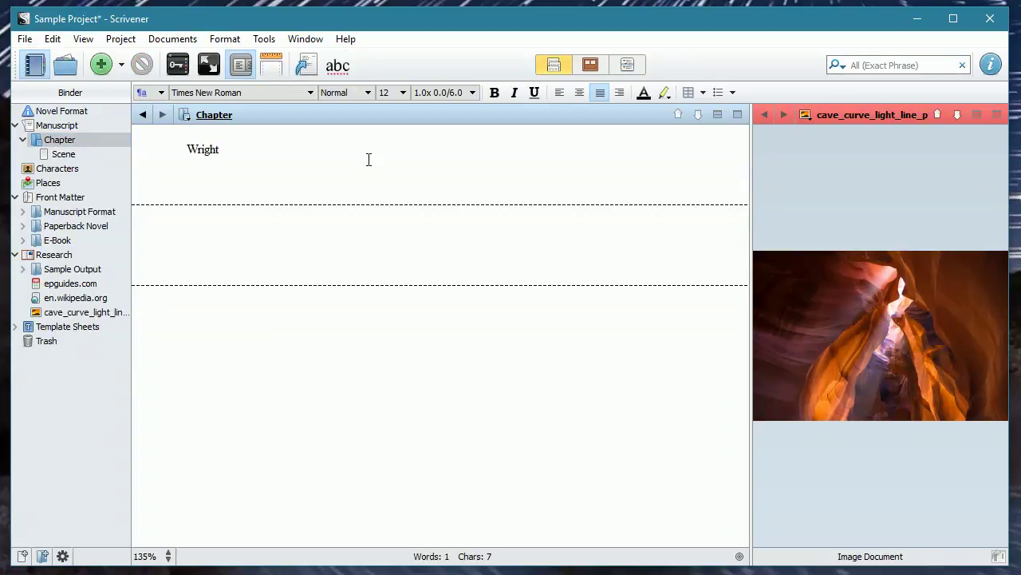
{"action": "key", "text": "BackSpace"}
{"action": "key", "text": "BackSpace"}
{"action": "key", "text": "BackSpace"}
{"action": "key", "text": "BackSpace"}
{"action": "type", "text": "te my story about the cave."}
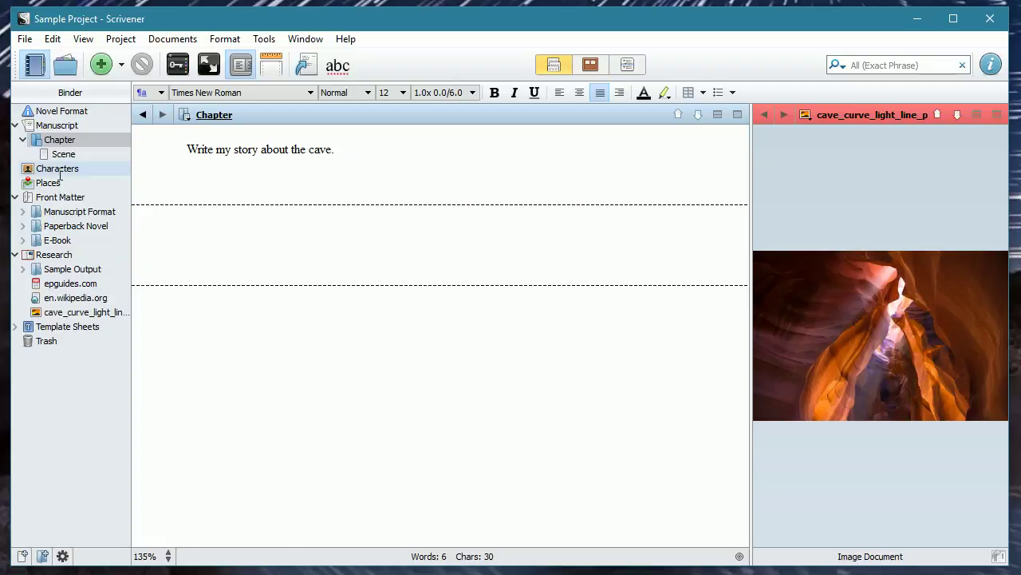
{"action": "right_click", "coordinate": [43, 168]}
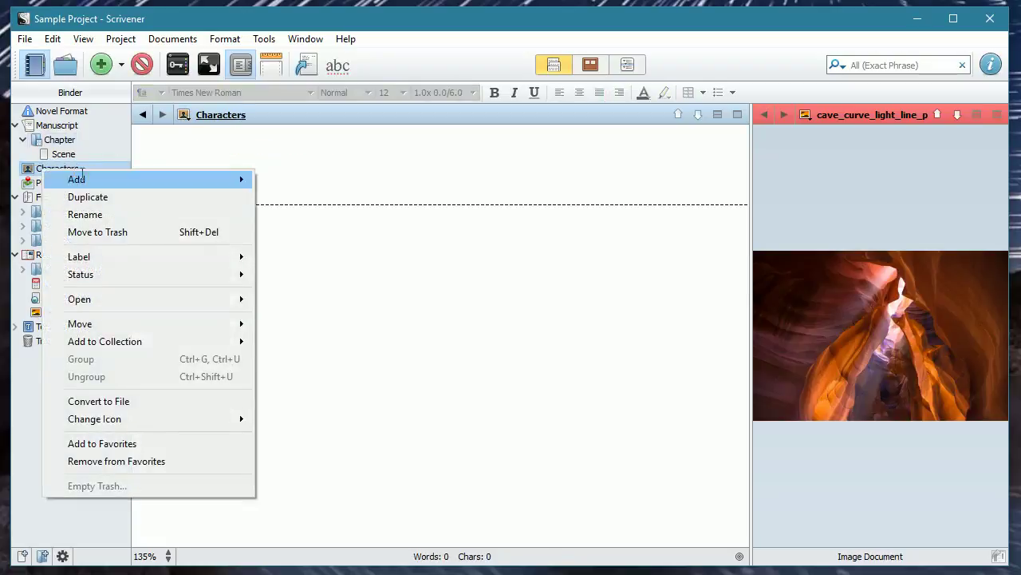
Add a new Character Sketch named Johnny to the Characters folder.
{"action": "mouse_move", "coordinate": [82, 179]}
{"action": "mouse_move", "coordinate": [323, 216]}
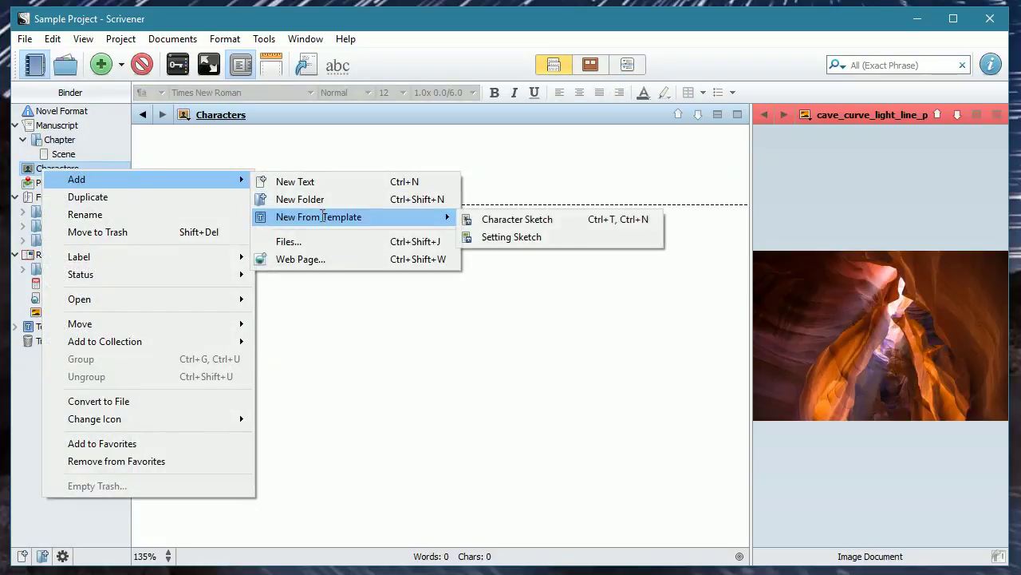
{"action": "left_click", "coordinate": [511, 218]}
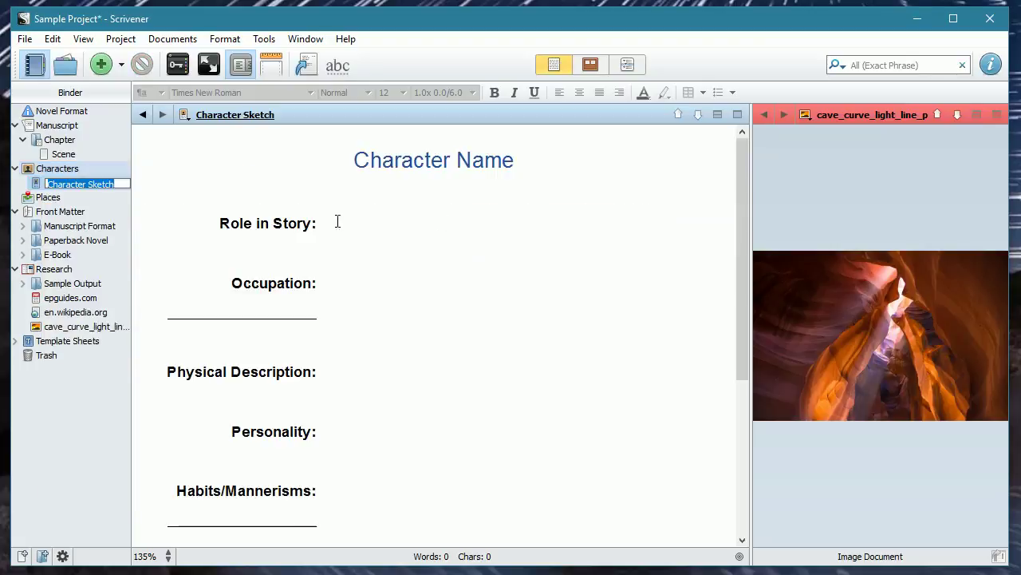
{"action": "type", "text": "Johnny"}
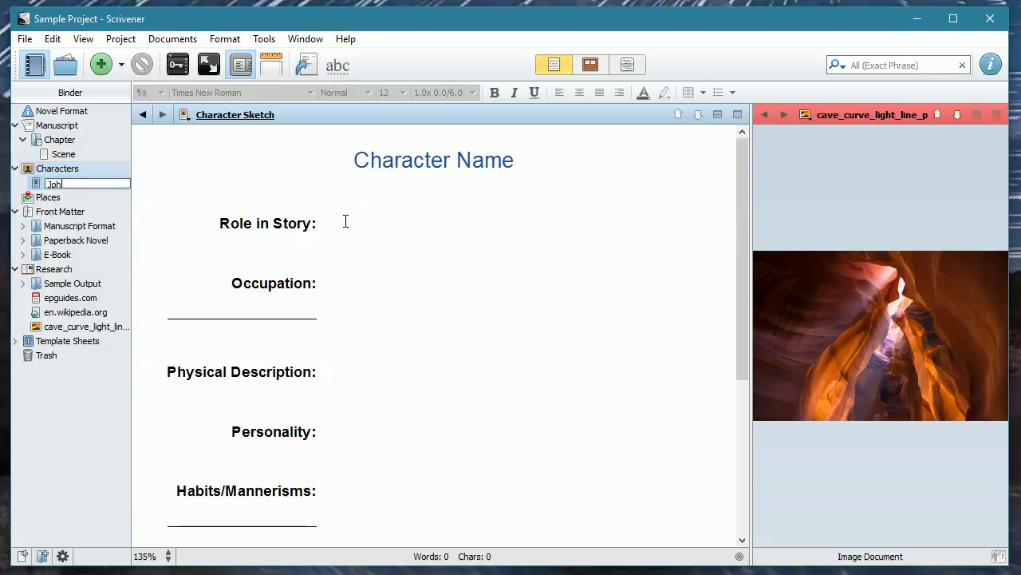
Replace the sheet's 'Character Name' heading with Johnny.
{"action": "left_click", "coordinate": [357, 159]}
{"action": "double_click", "coordinate": [359, 159]}
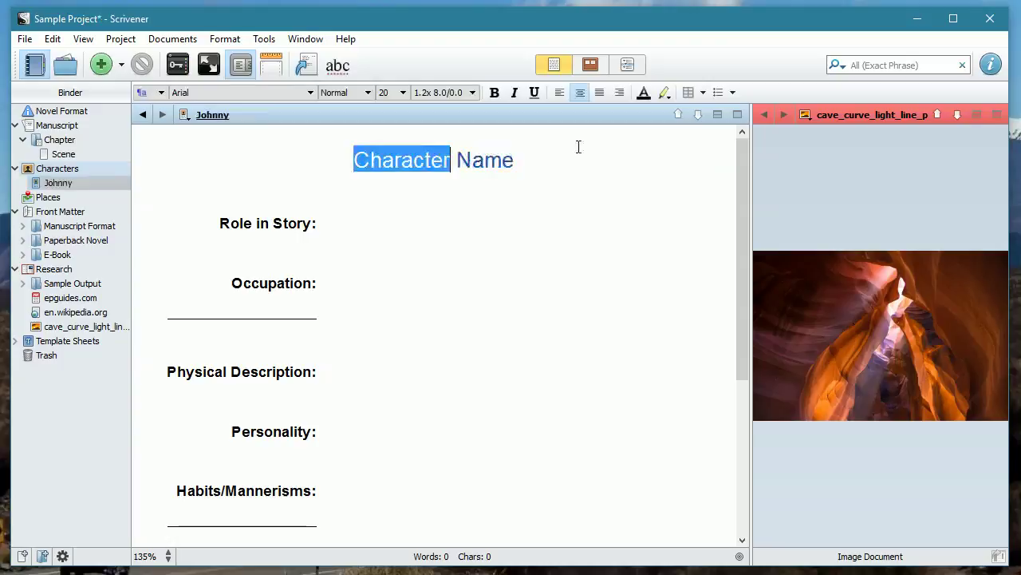
{"action": "left_click", "coordinate": [519, 160], "text": "shift"}
{"action": "type", "text": "Johnny"}
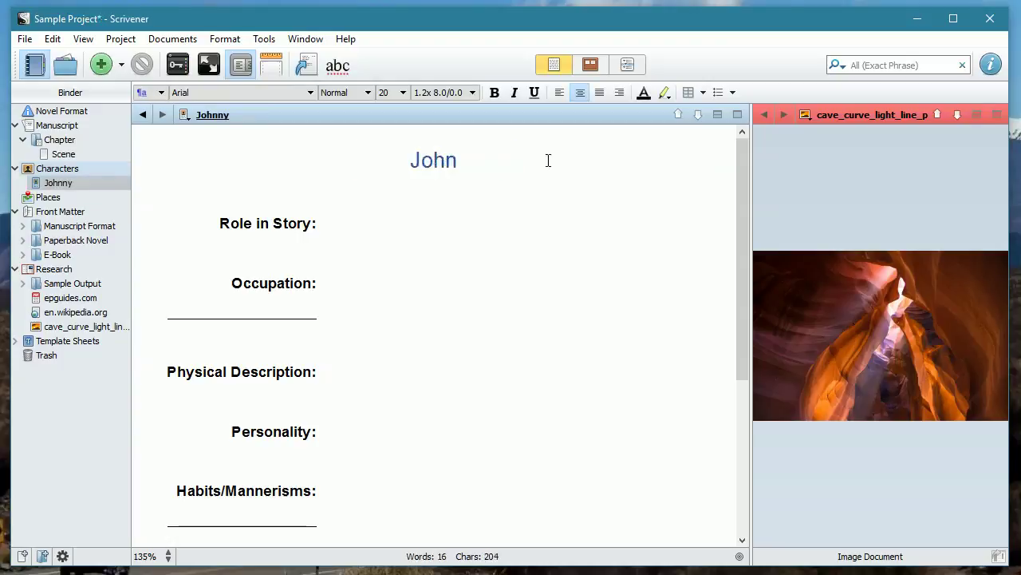
{"action": "left_click", "coordinate": [482, 244]}
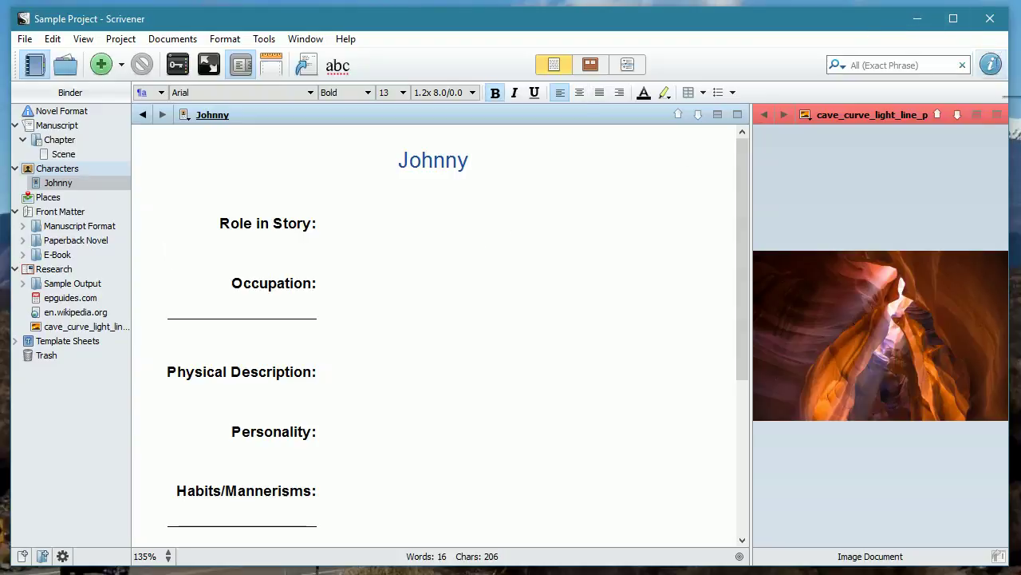
{"action": "left_click", "coordinate": [990, 66]}
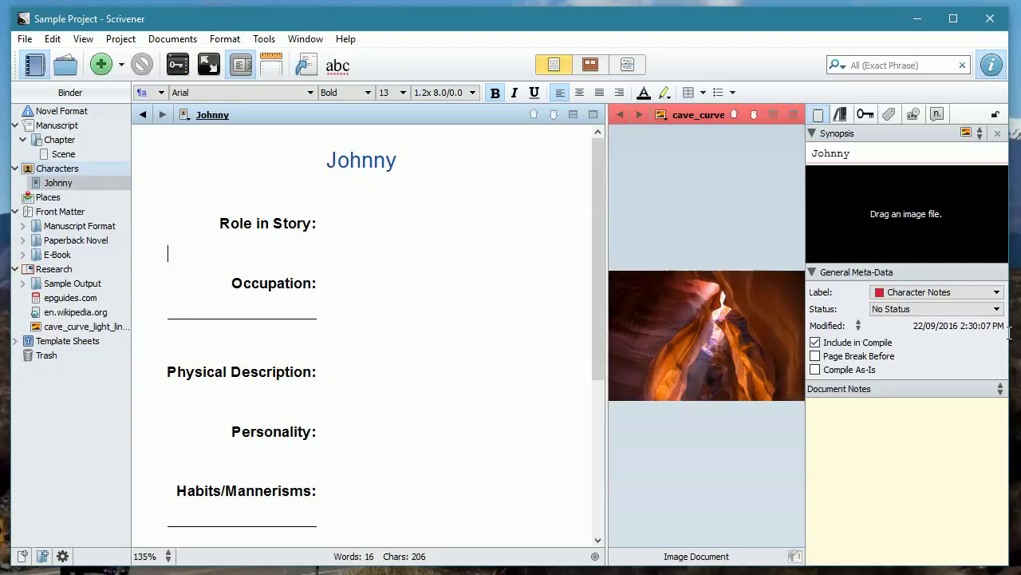
Drag banana_river_florida_man.jpg from File Explorer onto Johnny's synopsis image.
{"action": "key", "text": "alt+Tab"}
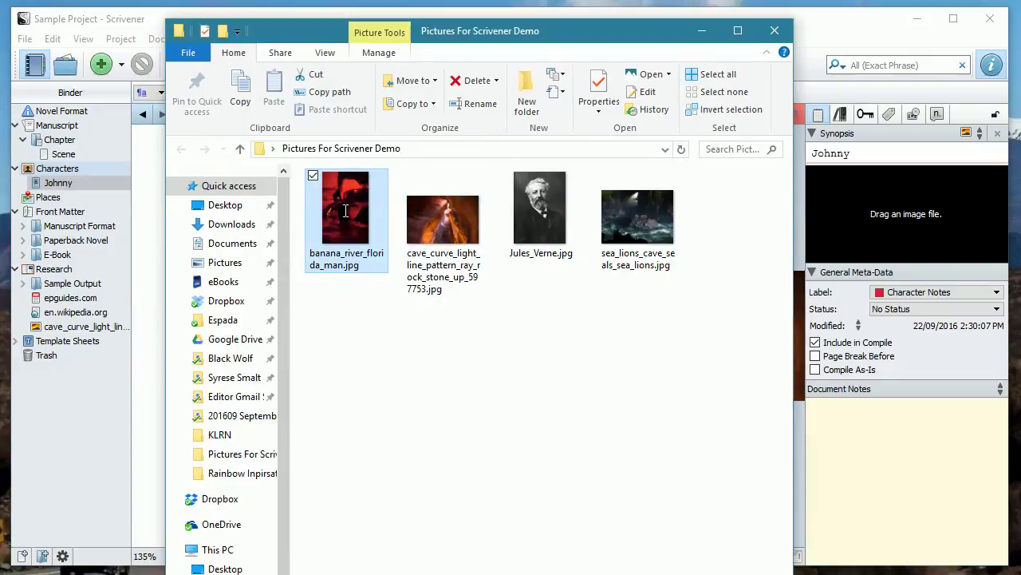
{"action": "left_click_drag", "start_coordinate": [346, 210], "coordinate": [890, 225]}
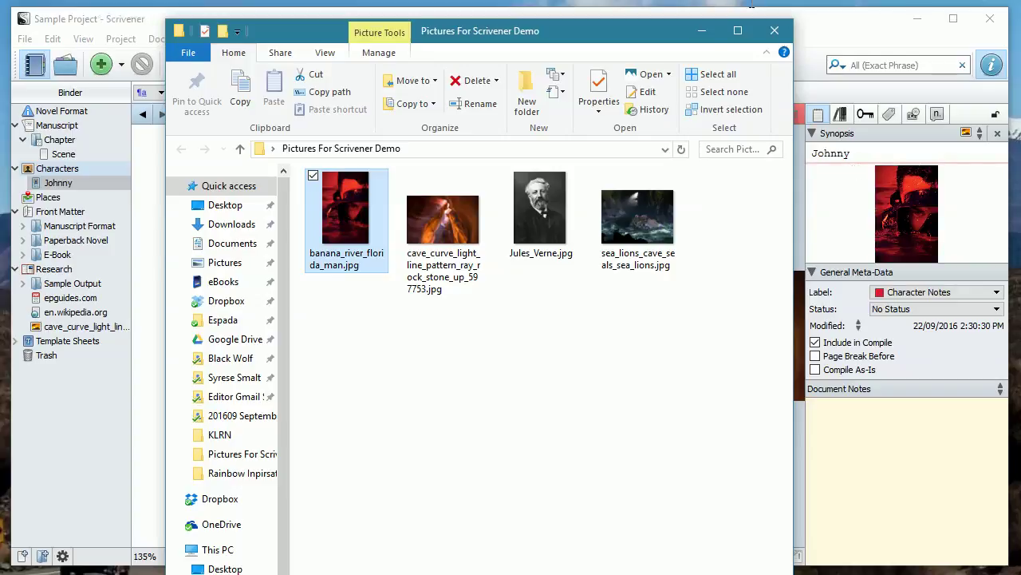
{"action": "left_click", "coordinate": [703, 32]}
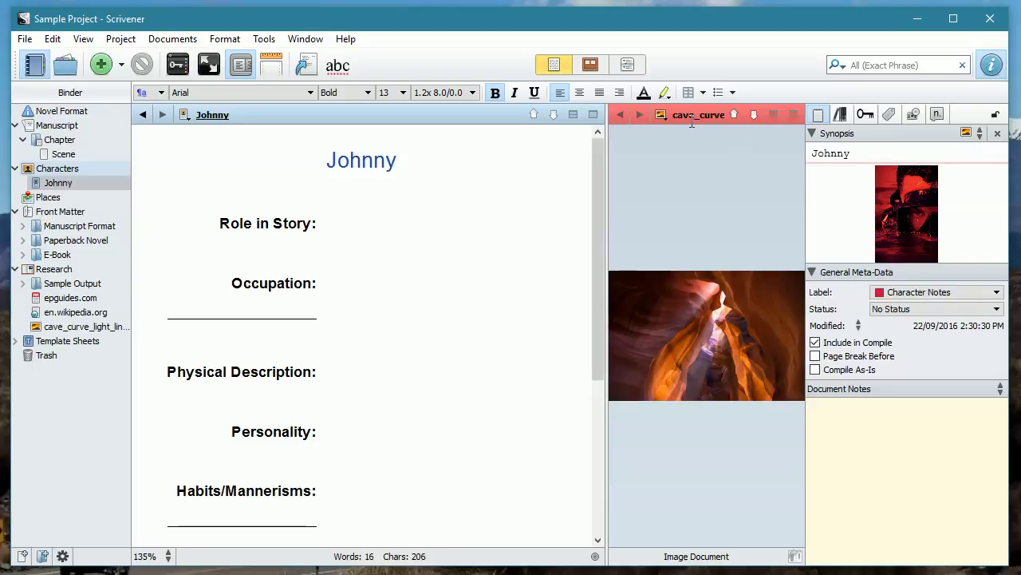
Unlock the pane showing the cave image.
{"action": "left_click", "coordinate": [660, 114]}
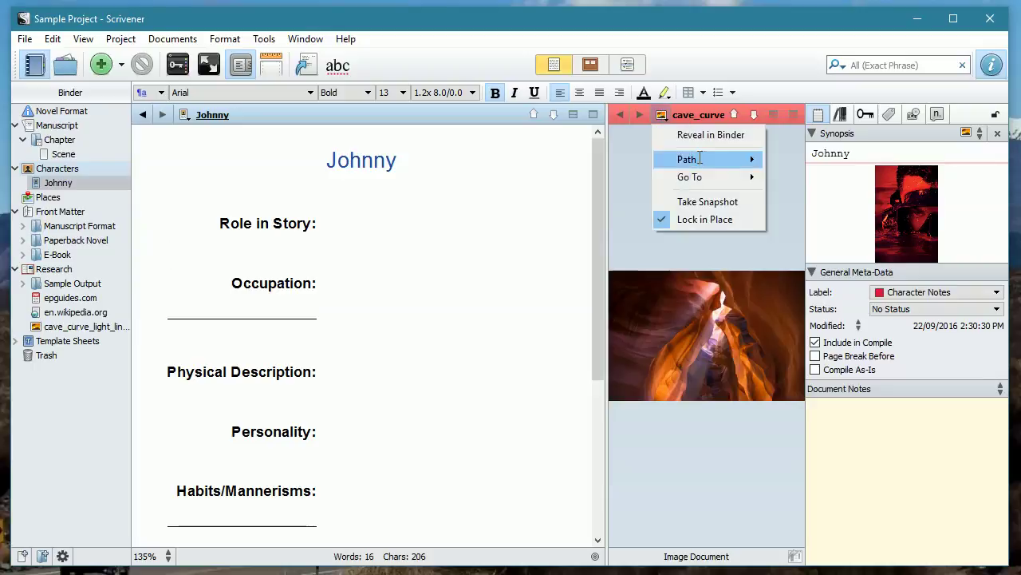
{"action": "left_click", "coordinate": [694, 219]}
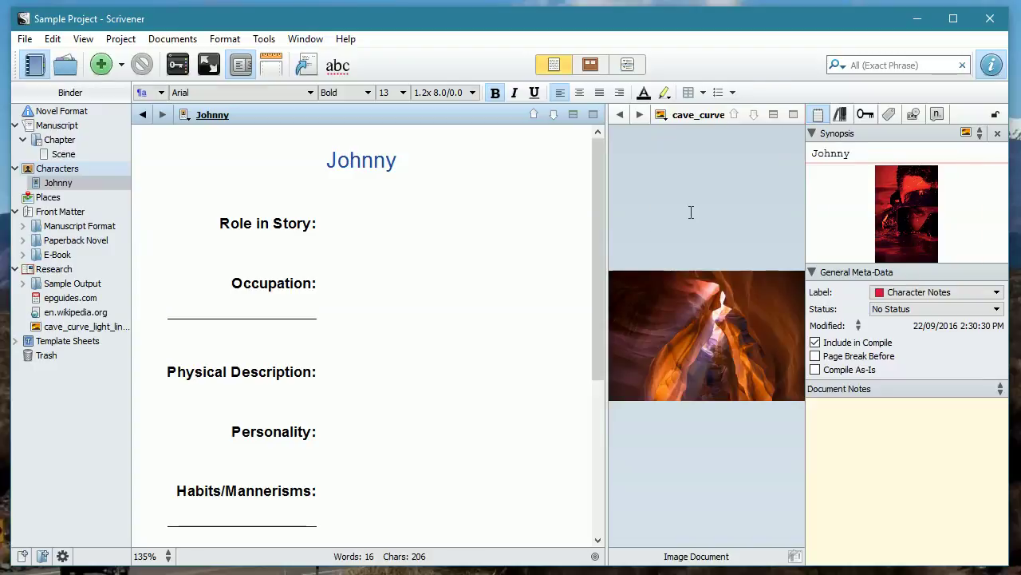
{"action": "left_click", "coordinate": [691, 211]}
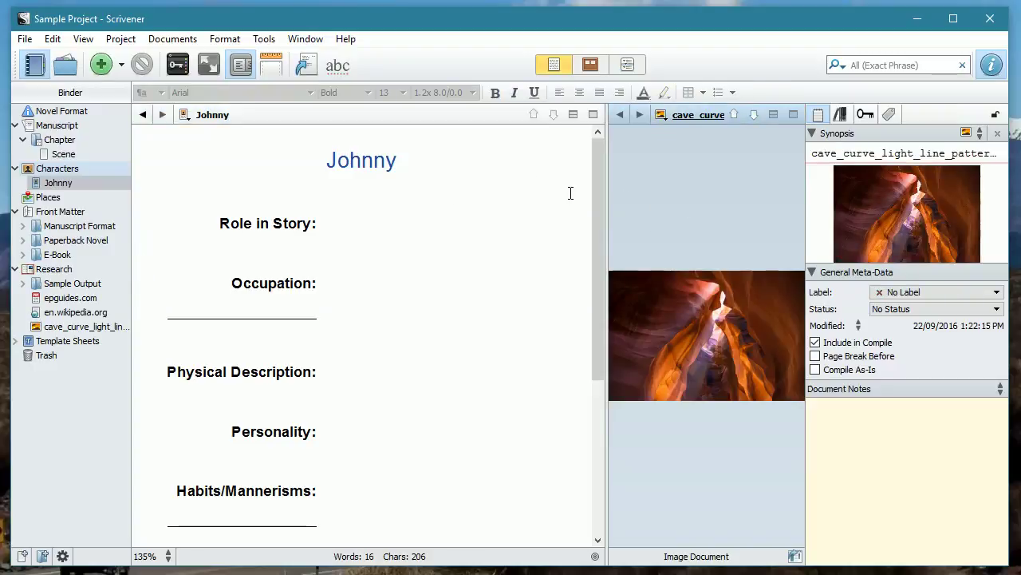
Load Johnny's character sheet into the right pane and widen it to show the text.
{"action": "left_click", "coordinate": [50, 180]}
{"action": "left_click", "coordinate": [50, 182]}
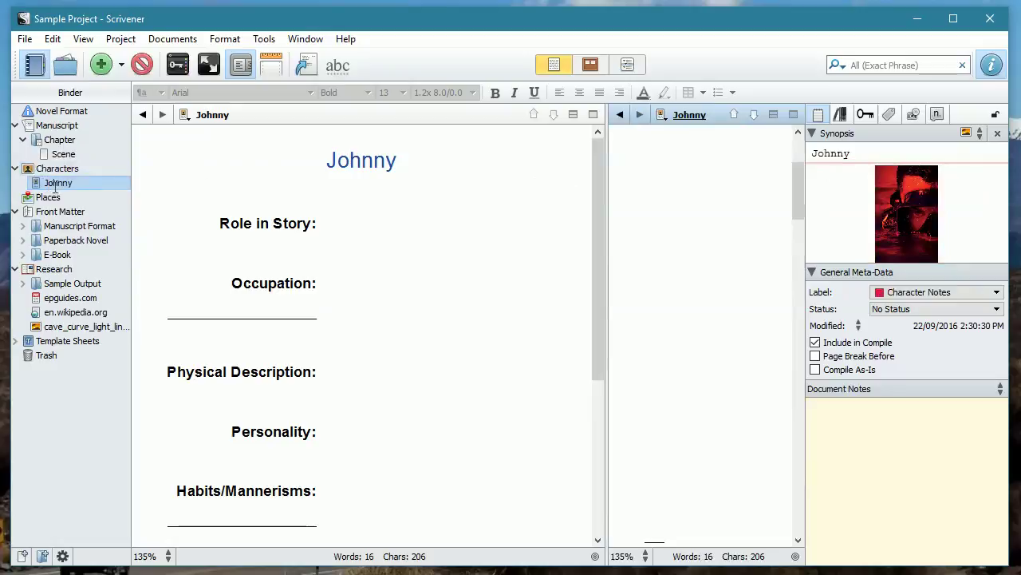
{"action": "left_click", "coordinate": [698, 188]}
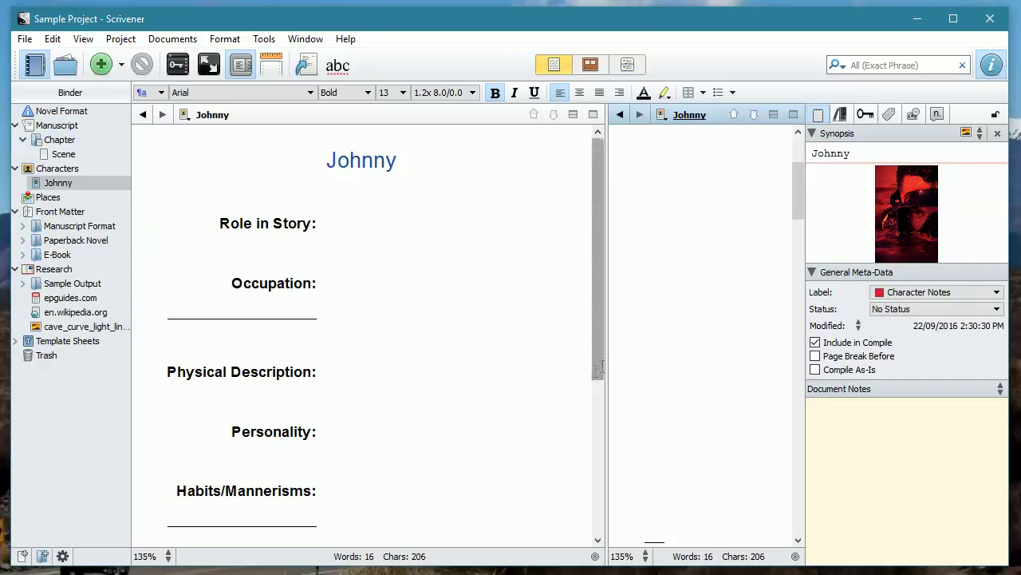
{"action": "left_click_drag", "start_coordinate": [607, 364], "coordinate": [548, 368]}
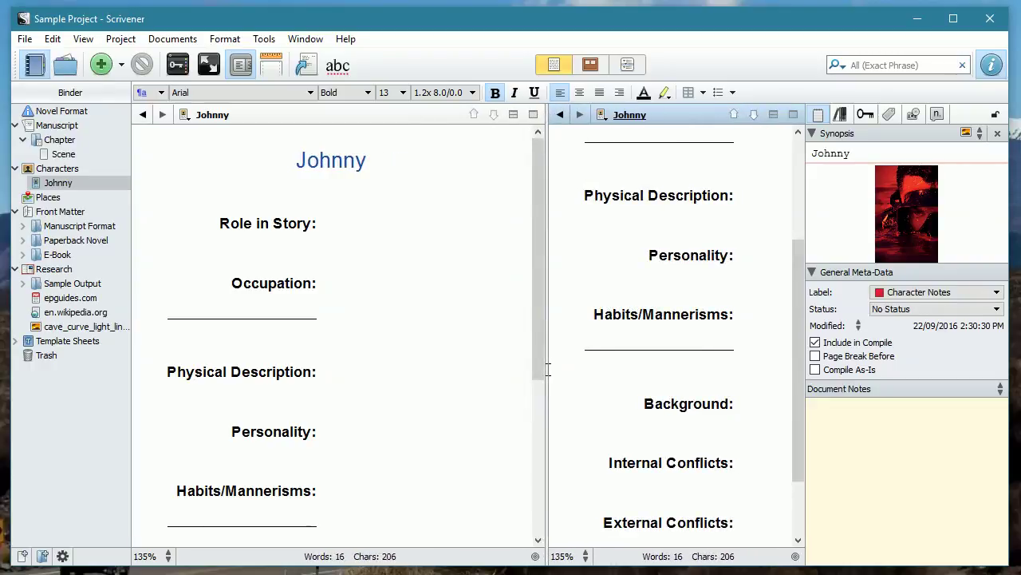
{"action": "scroll", "coordinate": [662, 334], "scroll_direction": "up", "scroll_amount": 3}
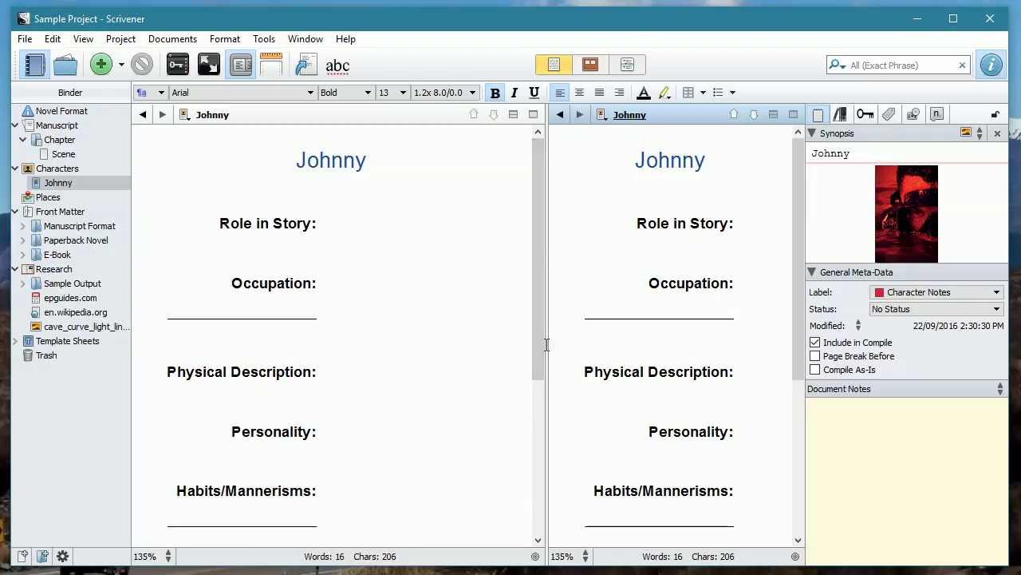
Even out the panes, lock the right pane on Johnny's sheet, and lock the Inspector.
{"action": "left_click_drag", "start_coordinate": [547, 344], "coordinate": [559, 342]}
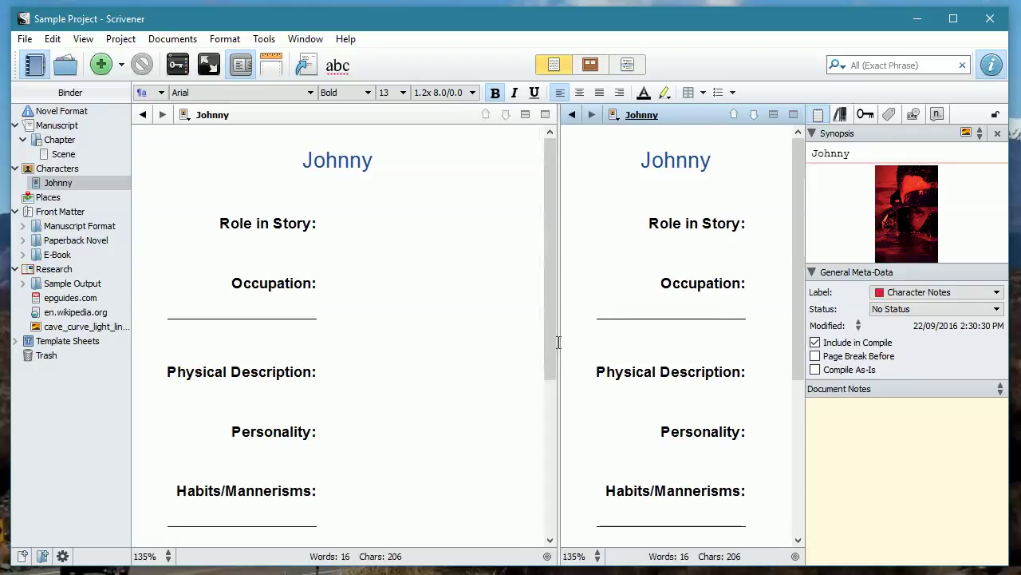
{"action": "left_click", "coordinate": [613, 115]}
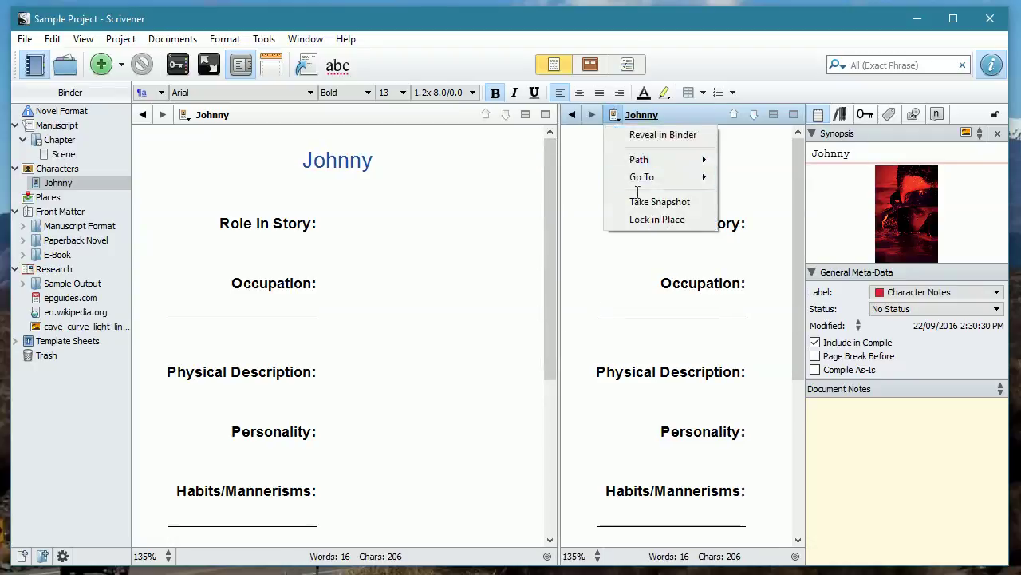
{"action": "left_click", "coordinate": [636, 219]}
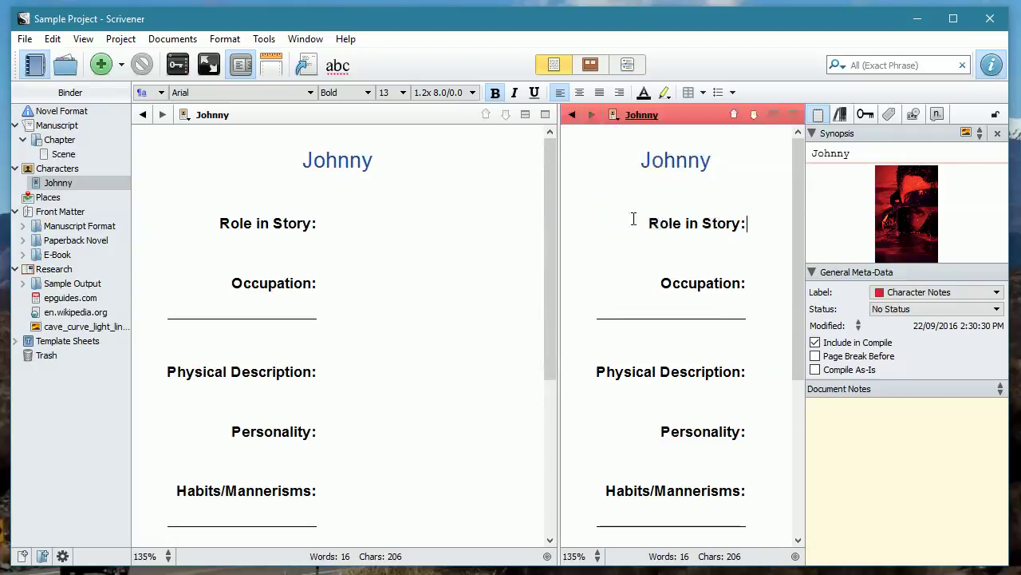
{"action": "left_click", "coordinate": [996, 116]}
Open the Chapter in the left pane with the caret in its text.
{"action": "left_click", "coordinate": [387, 287]}
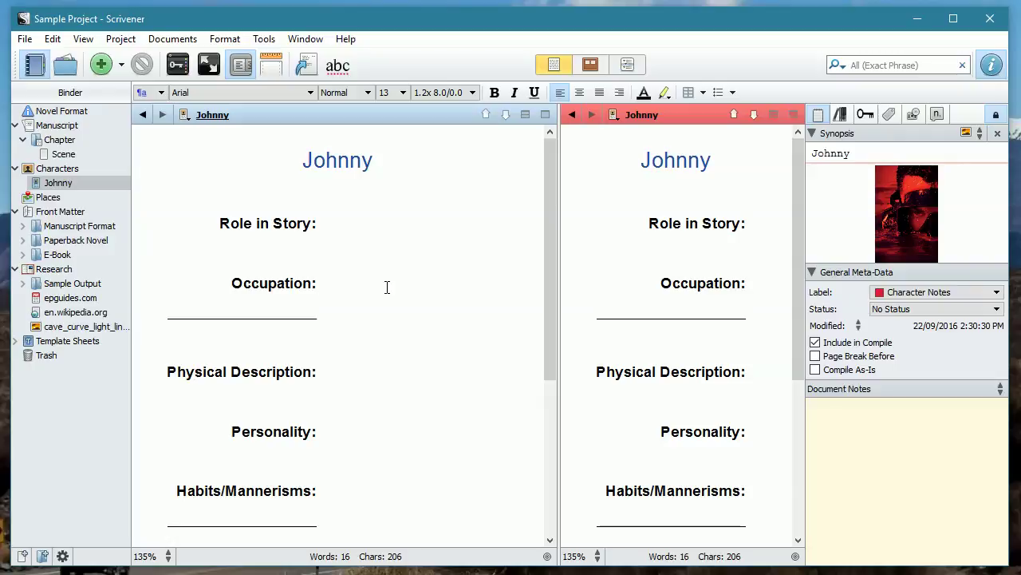
{"action": "left_click", "coordinate": [56, 142]}
{"action": "left_click", "coordinate": [222, 249]}
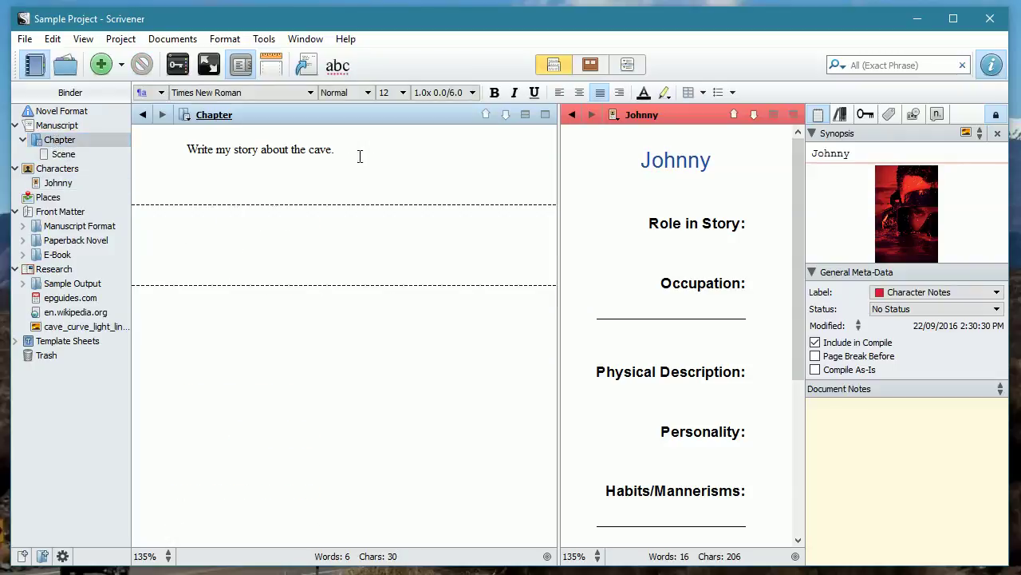
Add 'Now write about Johnny' after the cave sentence in the Chapter.
{"action": "type", "text": "Now write about Joh"}
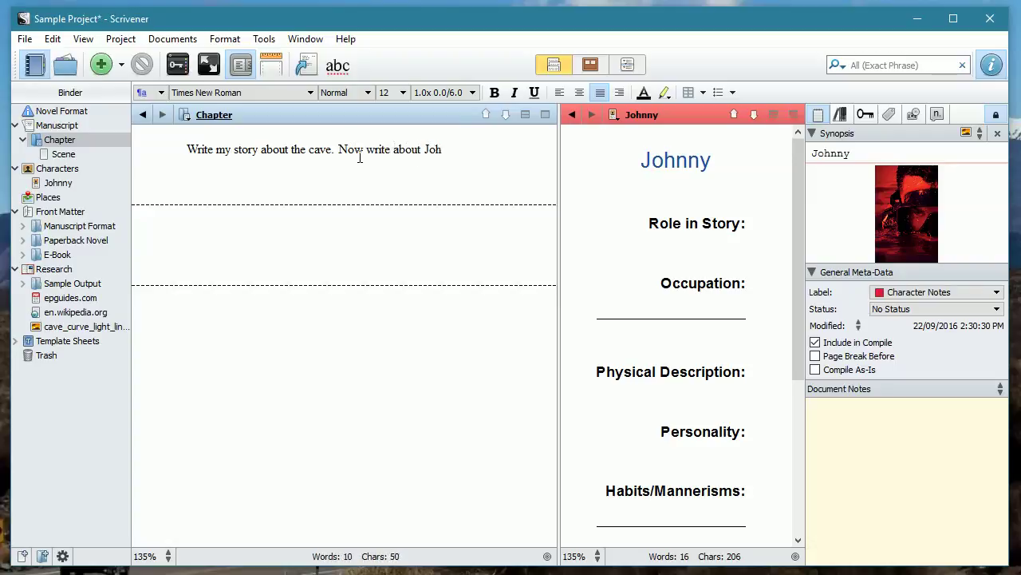
{"action": "type", "text": "nny."}
{"action": "left_click", "coordinate": [980, 133]}
{"action": "left_click", "coordinate": [980, 121]}
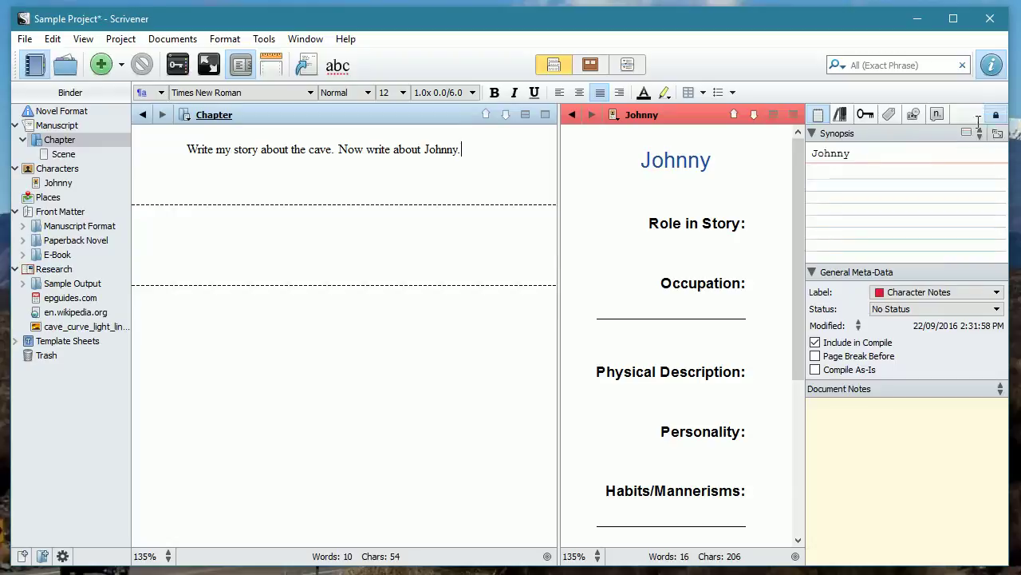
{"action": "left_click", "coordinate": [980, 132]}
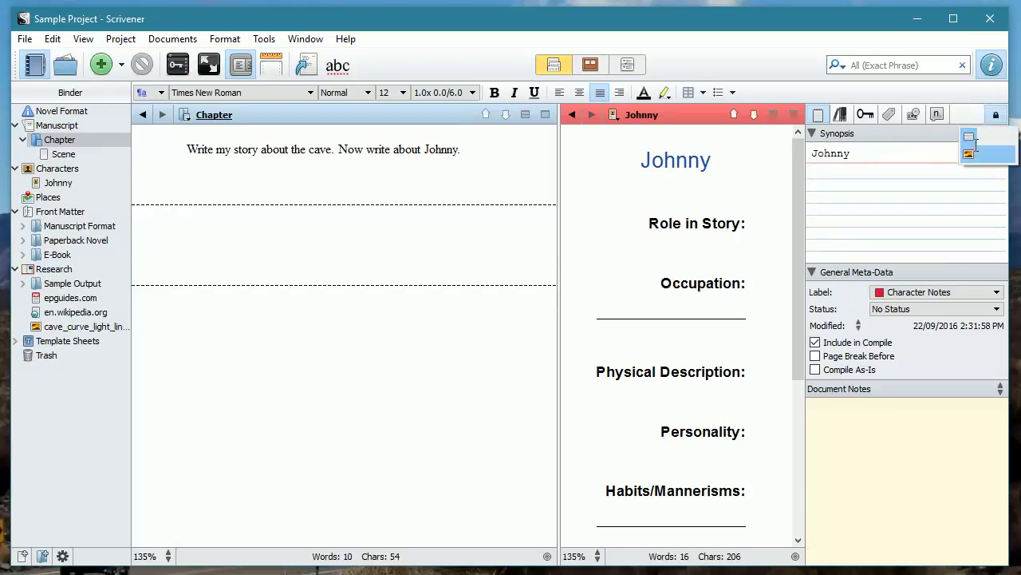
{"action": "left_click", "coordinate": [974, 151]}
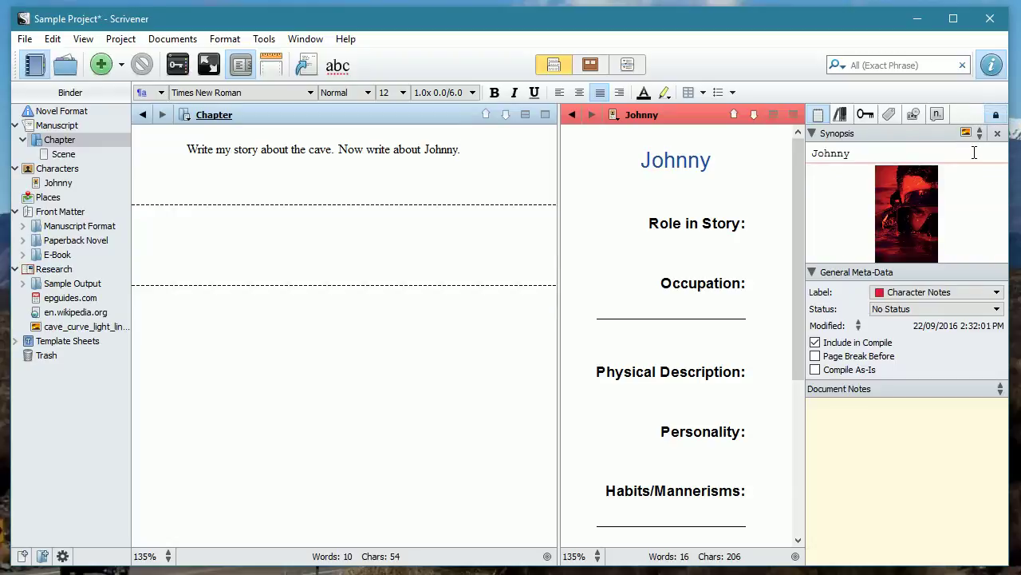